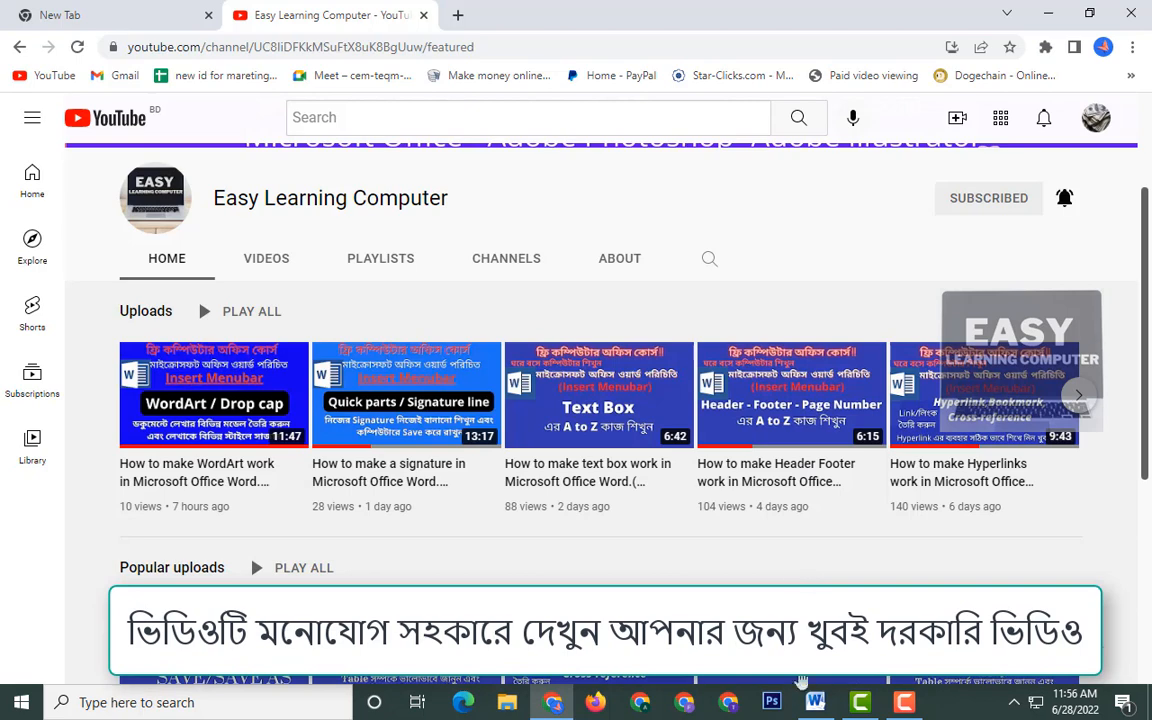
Step: Switch to the blank Word document and enter two lines of Bengali sample text, "নাক্িকাতব্কিবকািতবআক্িা্িক" and "আকআক্তা"
{"action": "left_click", "coordinate": [814, 702]}
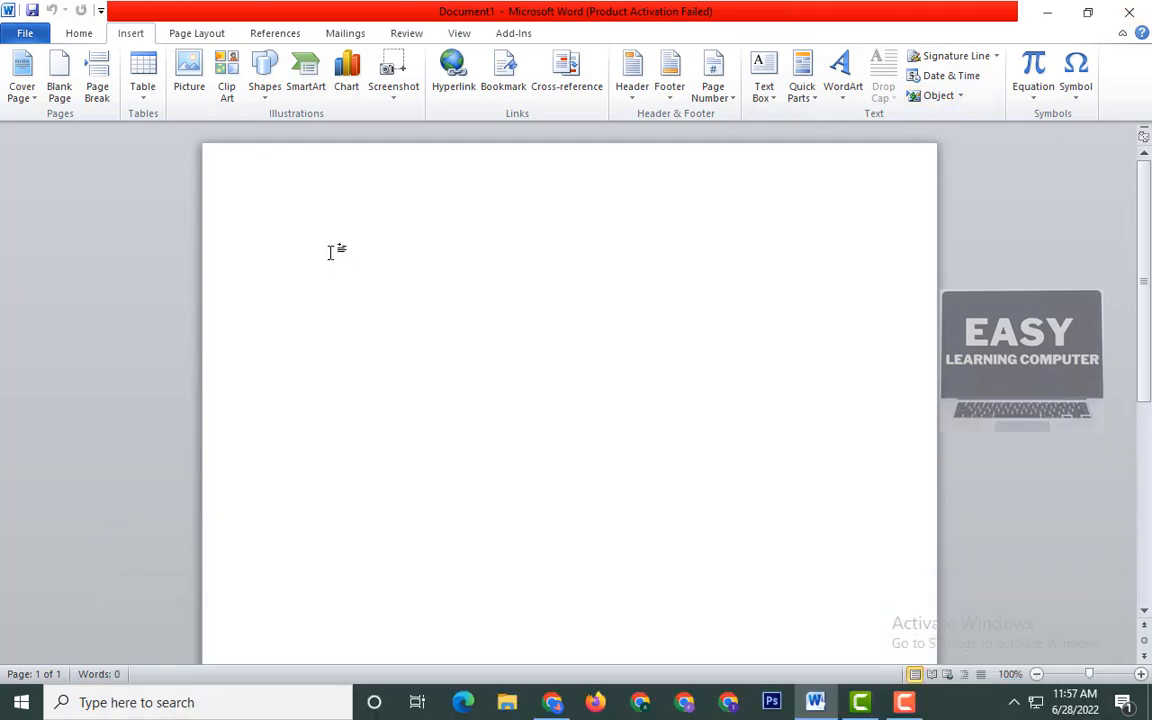
{"action": "type", "text": "নাক্িকাতব্কিবকািতবআক্িা্িক"}
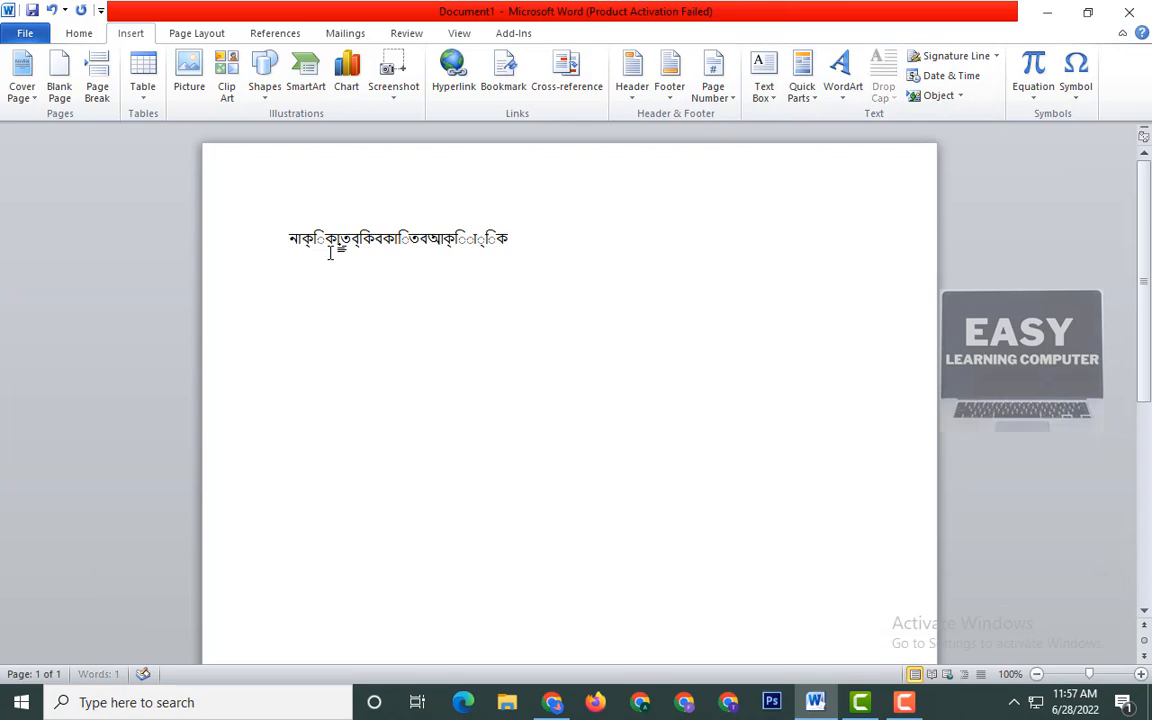
{"action": "key", "text": "Return"}
{"action": "type", "text": "আকআক্তা"}
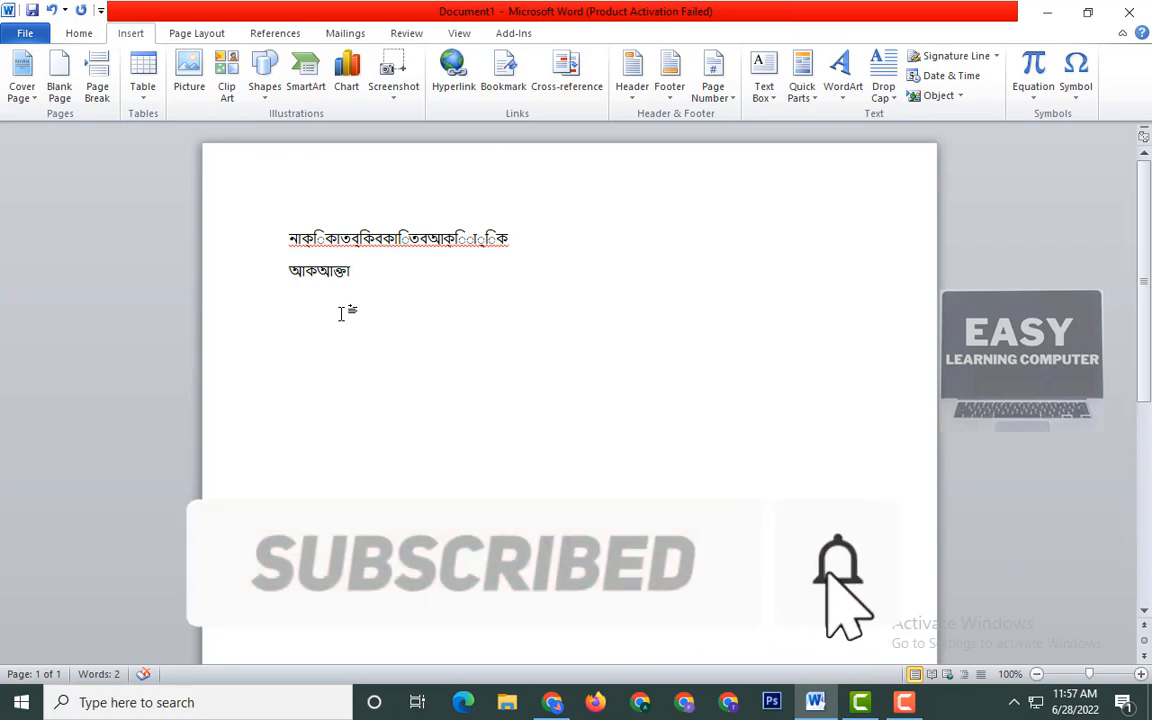
{"action": "key", "text": "Return"}
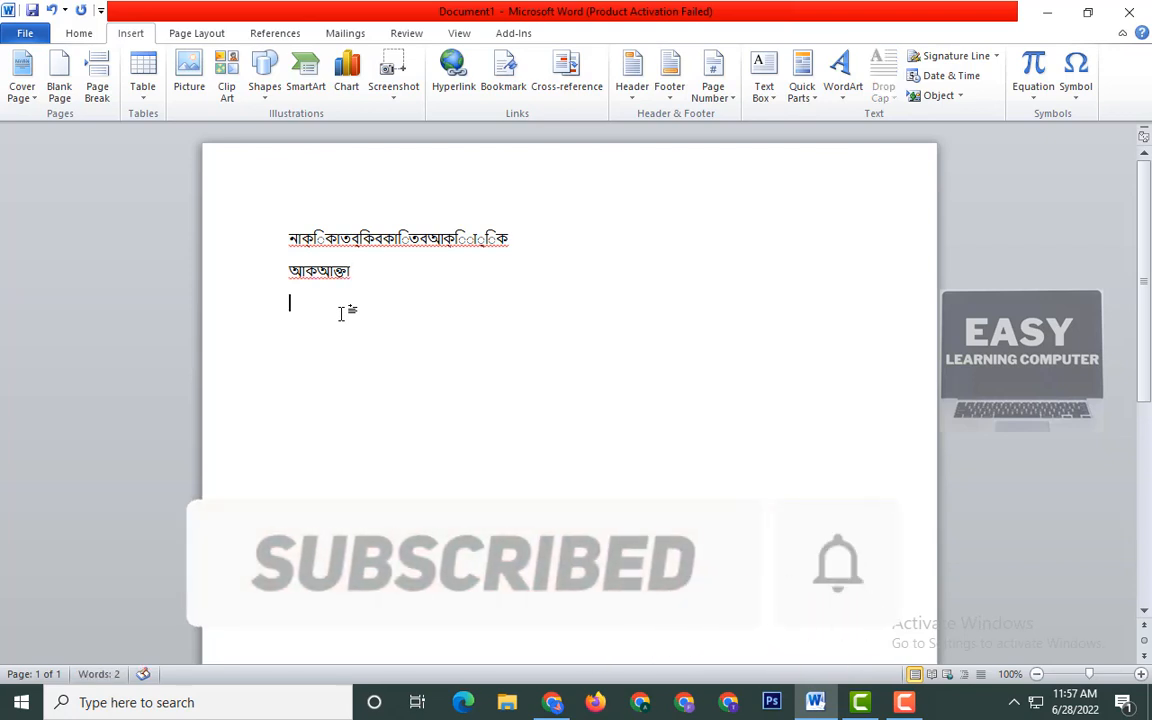
Step: Add two blank lines above the Bengali text and insert the current date on the first line in the "Tuesday, June 28, 2022" format
{"action": "left_click", "coordinate": [290, 239]}
{"action": "key", "text": "Return"}
{"action": "key", "text": "Return"}
{"action": "left_click", "coordinate": [290, 239]}
{"action": "left_click", "coordinate": [976, 80]}
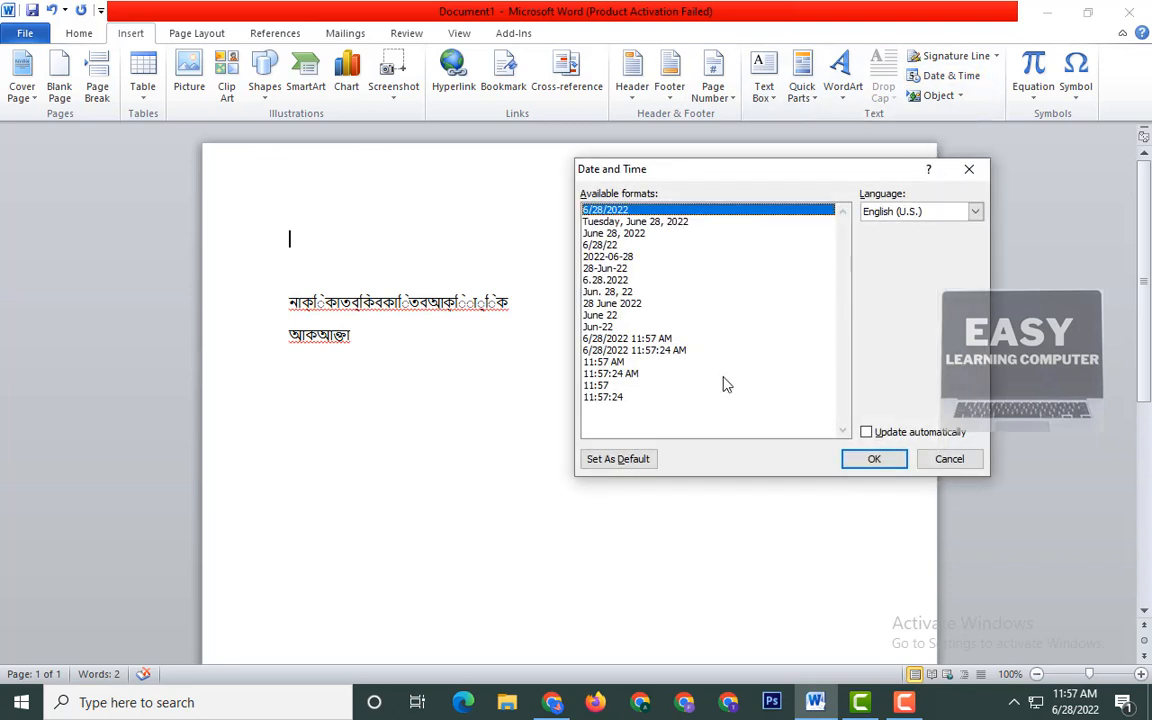
{"action": "left_click", "coordinate": [644, 222]}
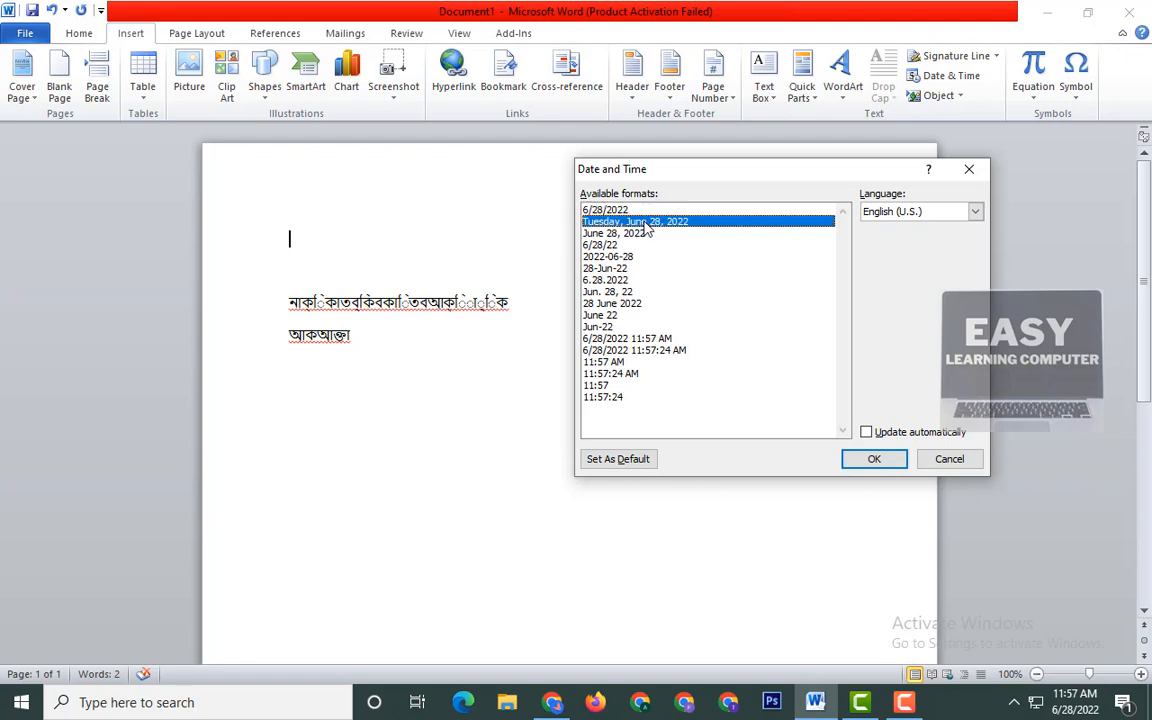
{"action": "left_click", "coordinate": [876, 460]}
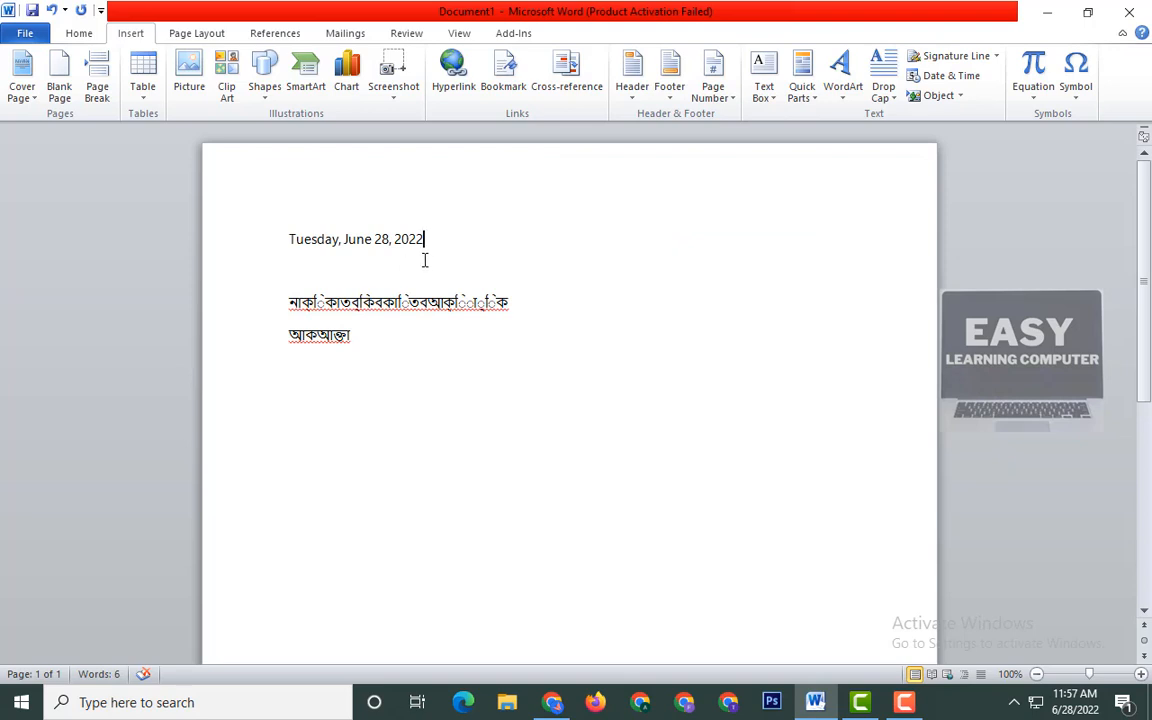
Step: Insert the current time on a new line below the date, using the "11:57 AM" format
{"action": "key", "text": "Return"}
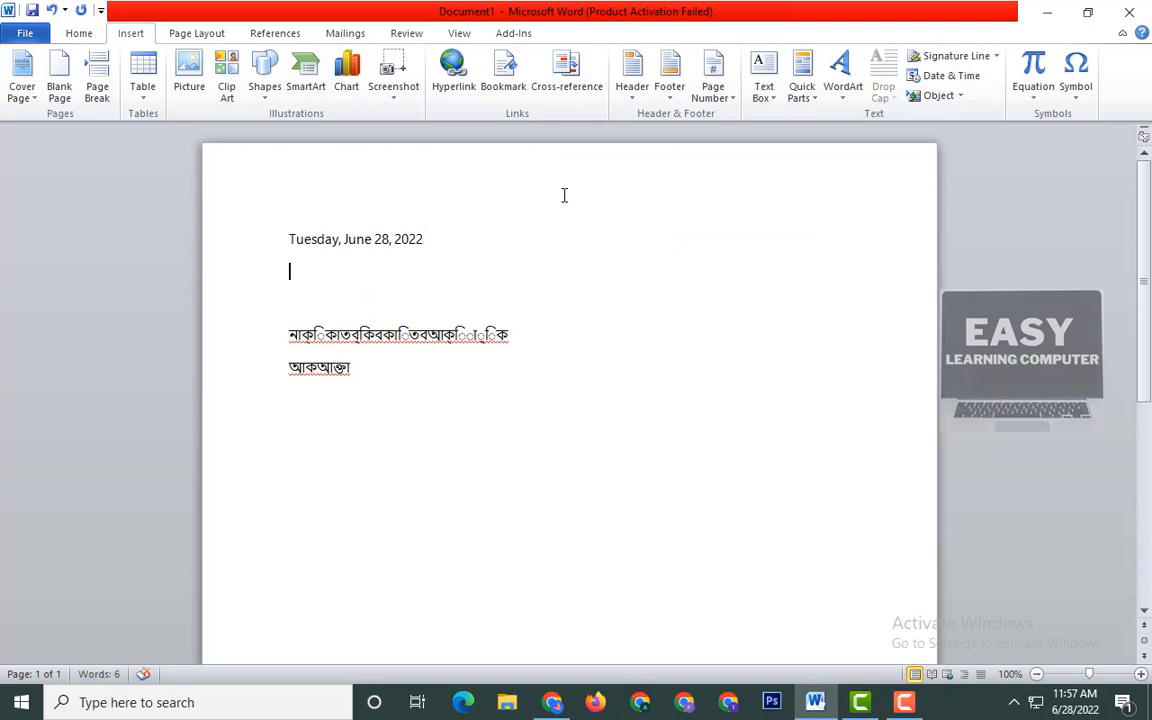
{"action": "left_click", "coordinate": [965, 78]}
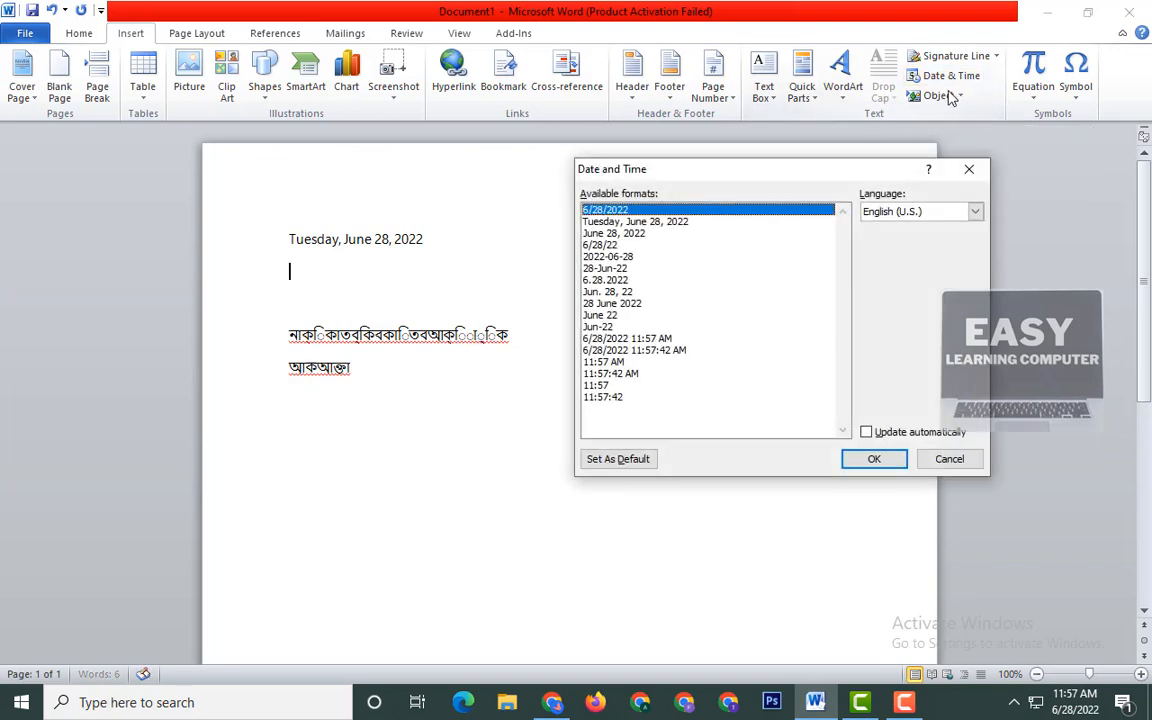
{"action": "left_click", "coordinate": [604, 362]}
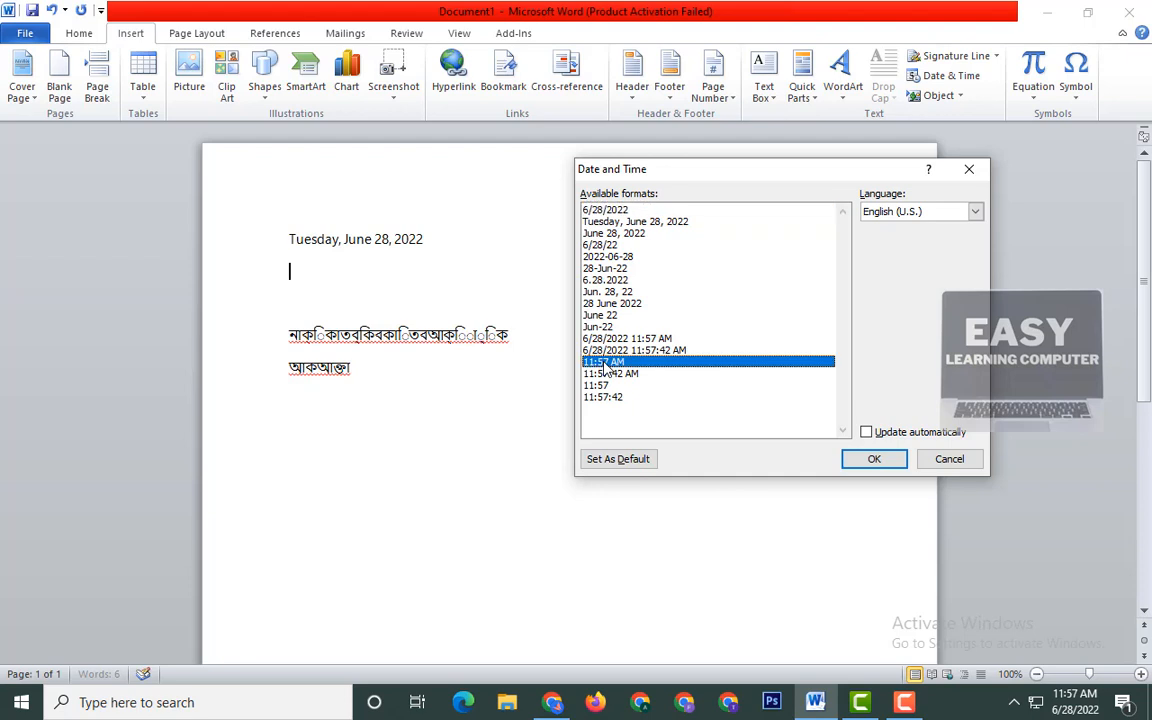
{"action": "left_click", "coordinate": [858, 460]}
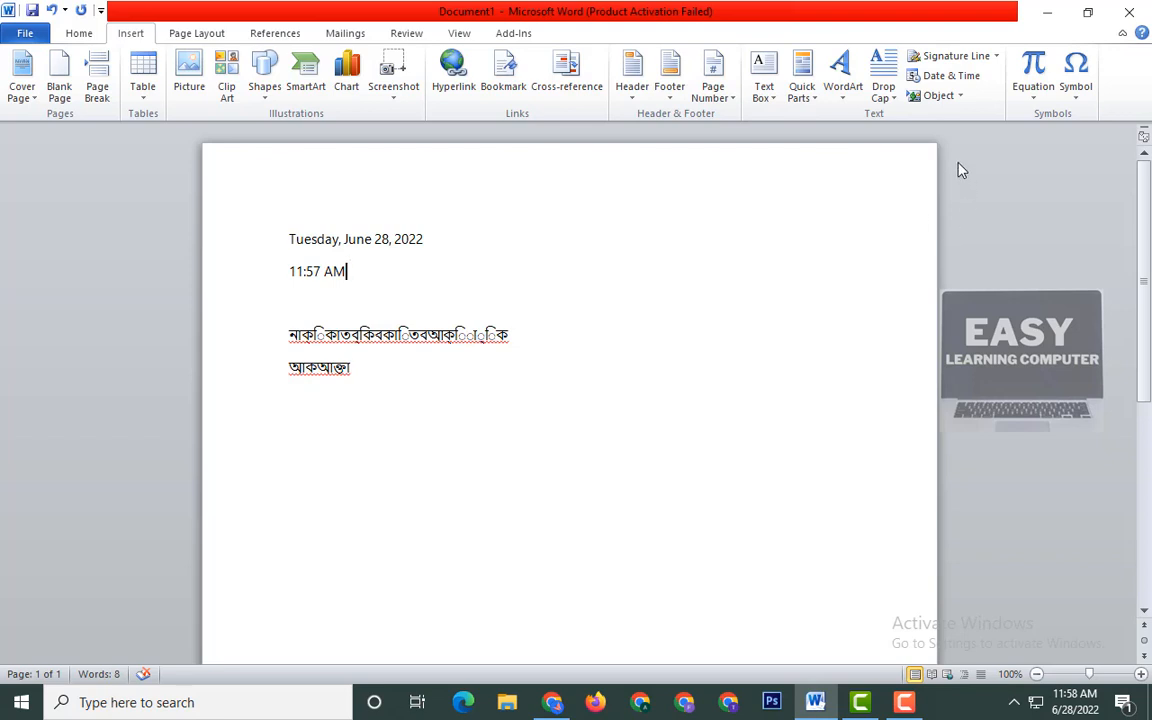
Step: Embed a new Microsoft Excel Worksheet object after the time and dismiss the Office activation notice
{"action": "left_click", "coordinate": [959, 95]}
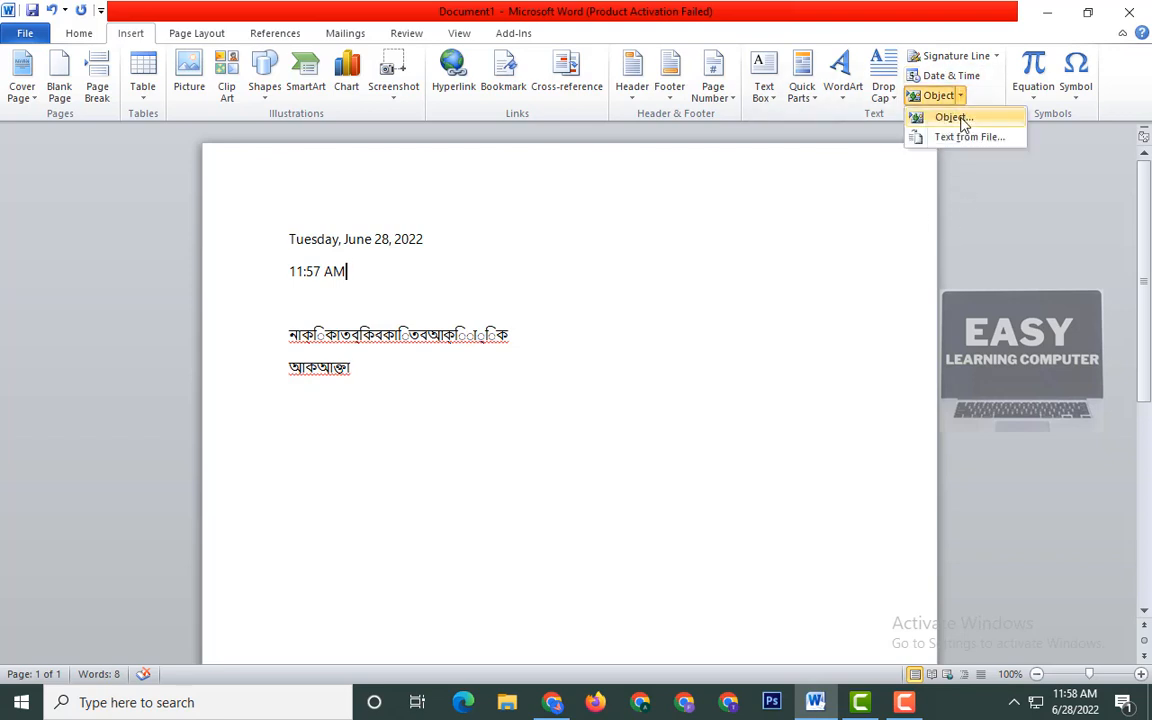
{"action": "left_click", "coordinate": [955, 118]}
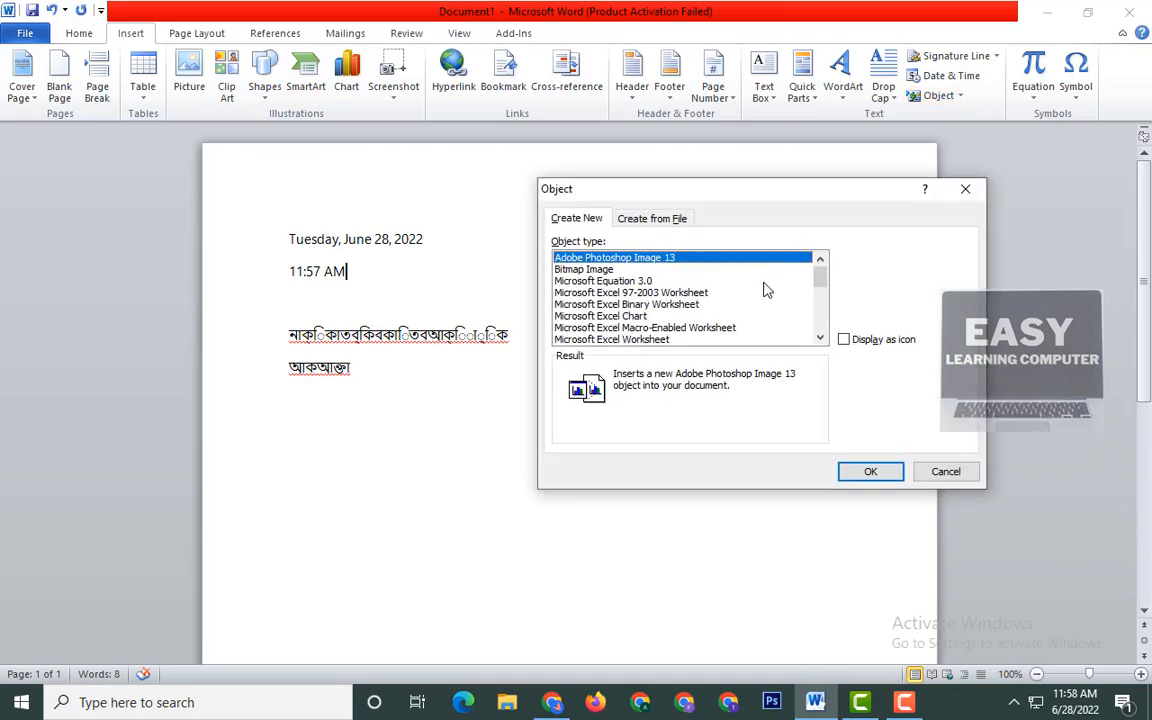
{"action": "scroll", "coordinate": [753, 292], "scroll_direction": "down", "scroll_amount": 3}
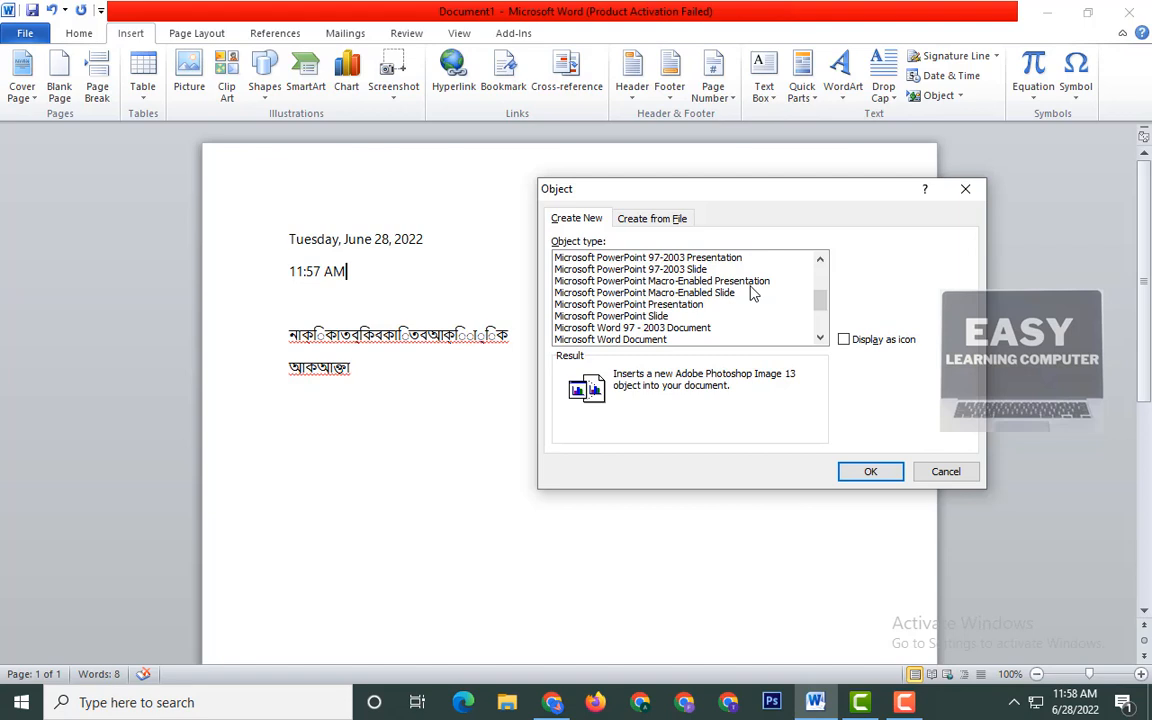
{"action": "scroll", "coordinate": [818, 300], "scroll_direction": "up", "scroll_amount": 3}
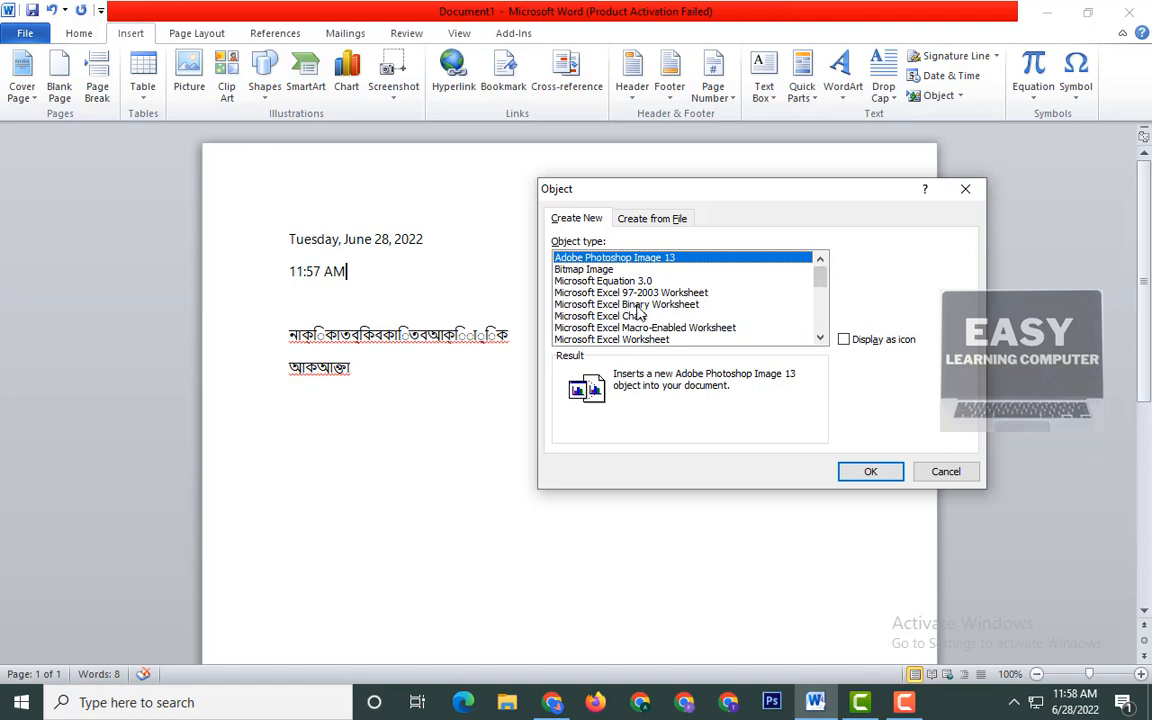
{"action": "scroll", "coordinate": [764, 307], "scroll_direction": "down", "scroll_amount": 1}
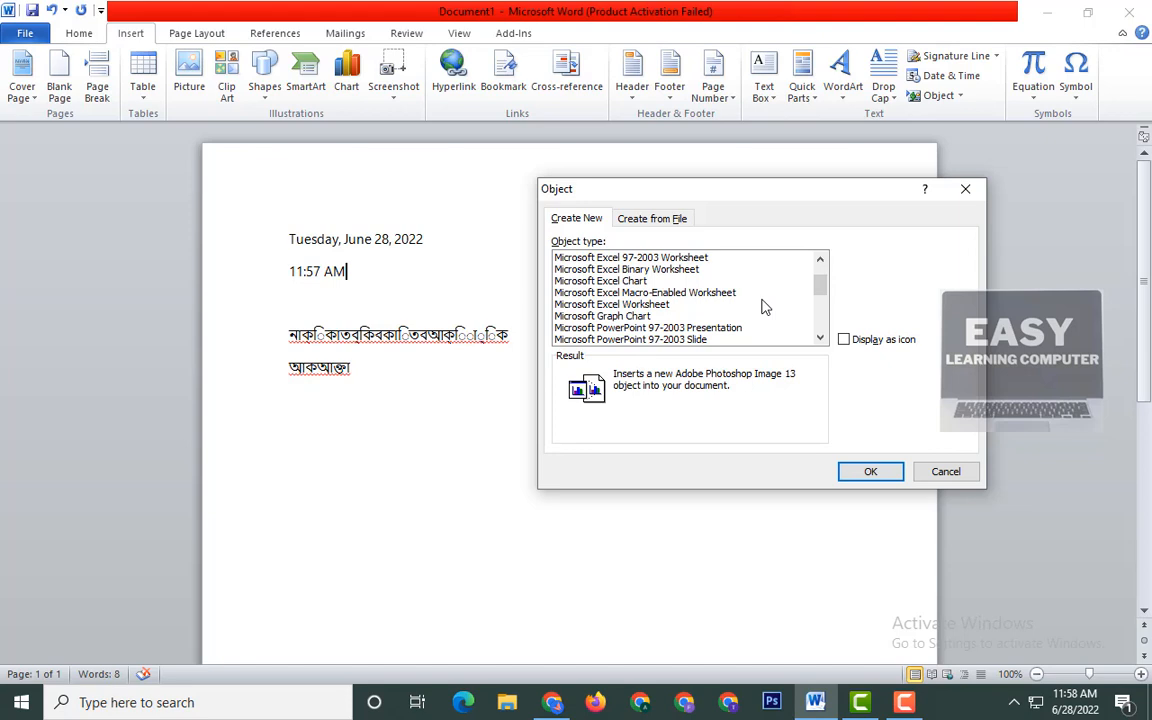
{"action": "left_click", "coordinate": [639, 305]}
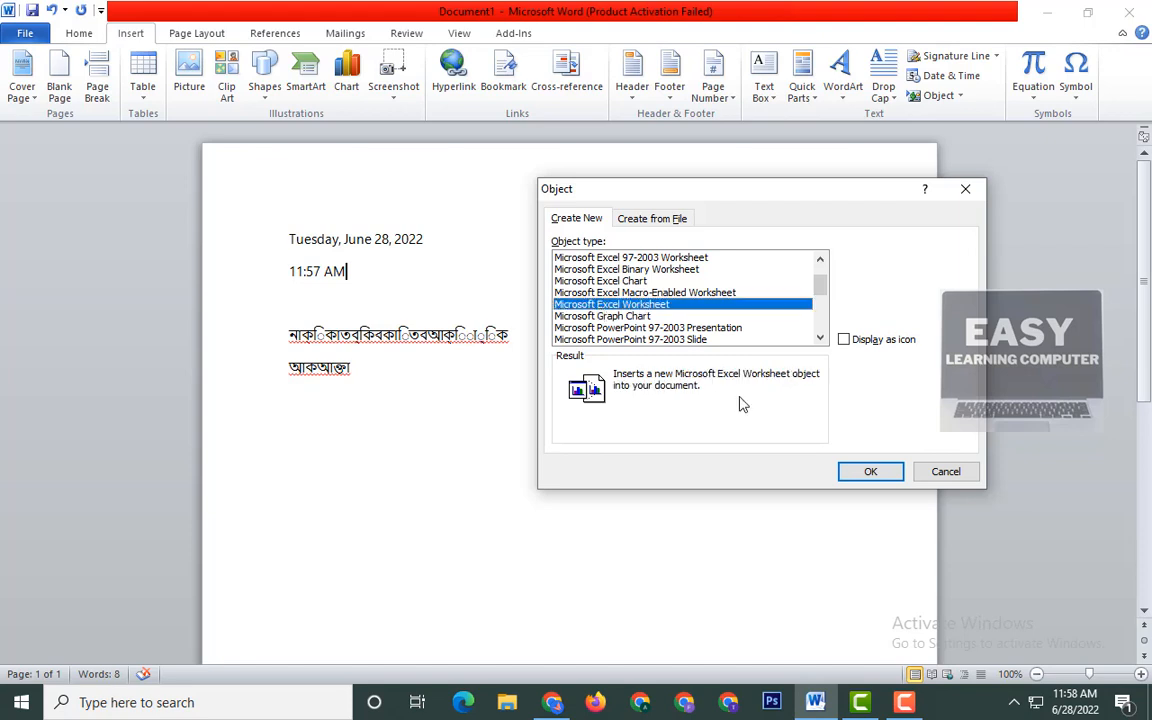
{"action": "left_click", "coordinate": [891, 479]}
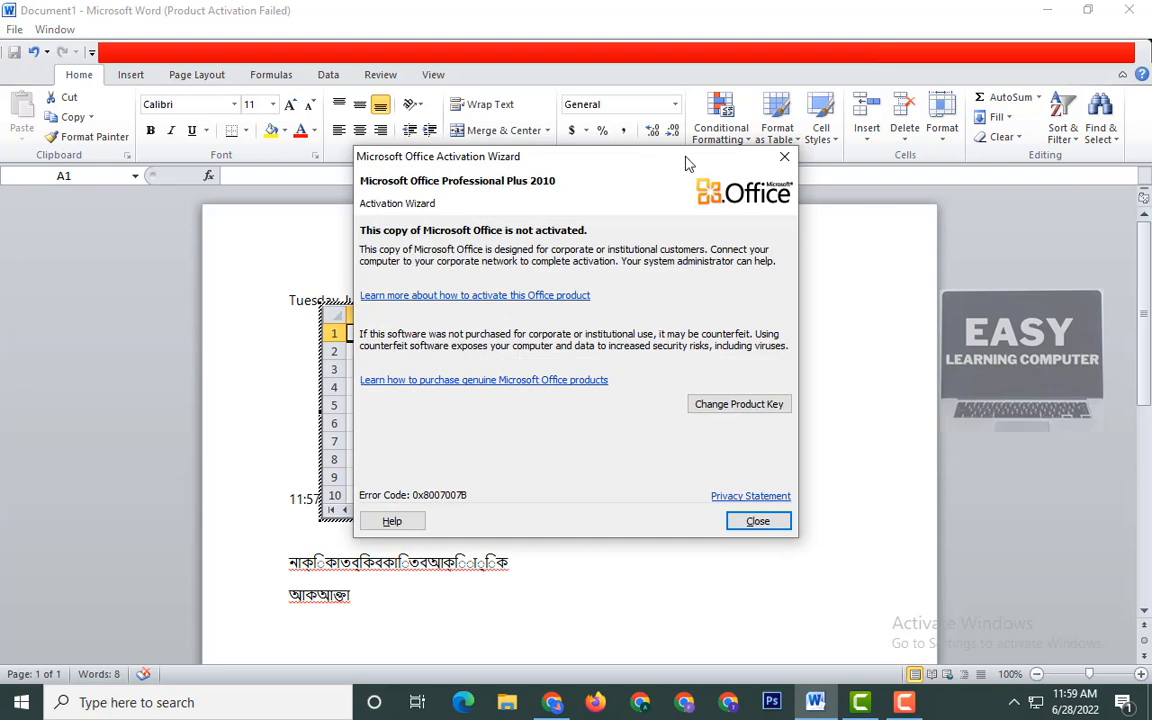
{"action": "left_click", "coordinate": [784, 157]}
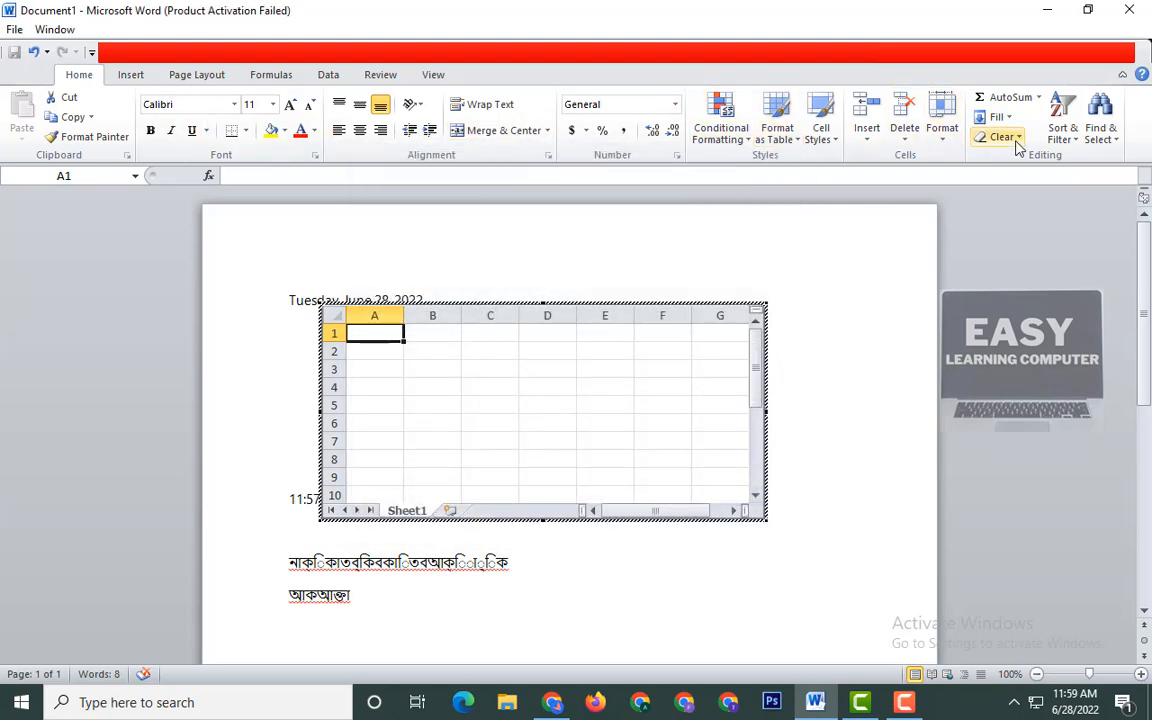
Step: Enter 25 in cell A1 and 25 in cell A2 of the embedded worksheet
{"action": "left_click", "coordinate": [383, 350]}
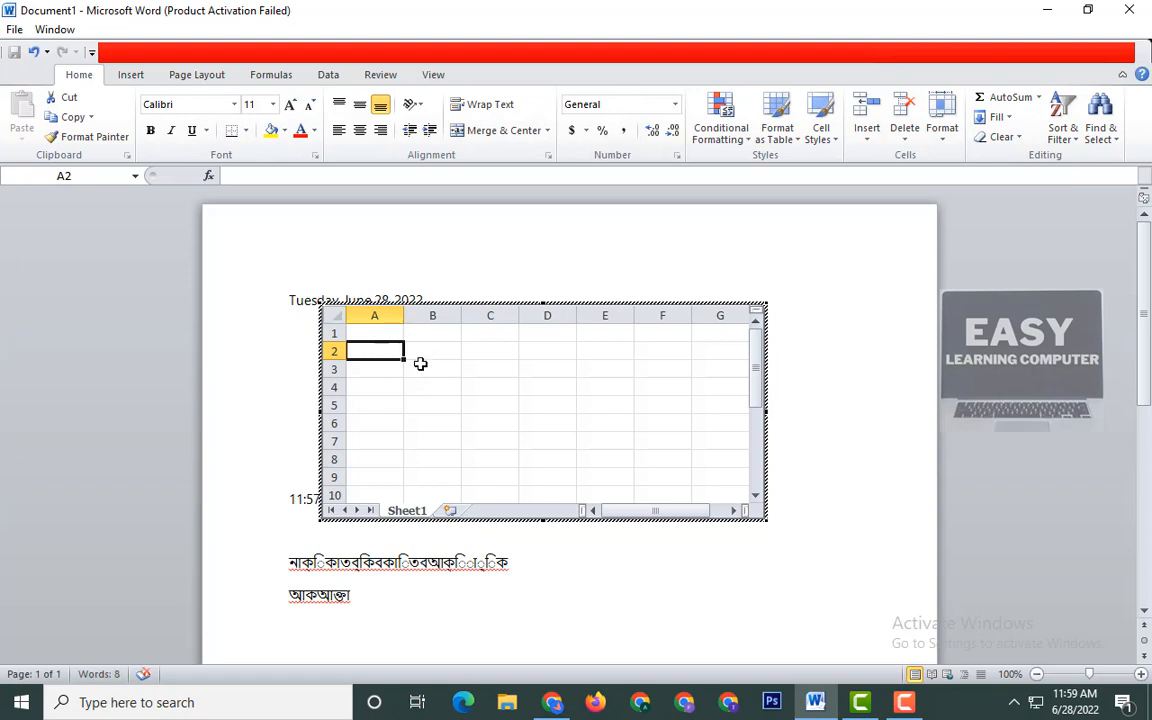
{"action": "left_click", "coordinate": [386, 334]}
{"action": "type", "text": "2"}
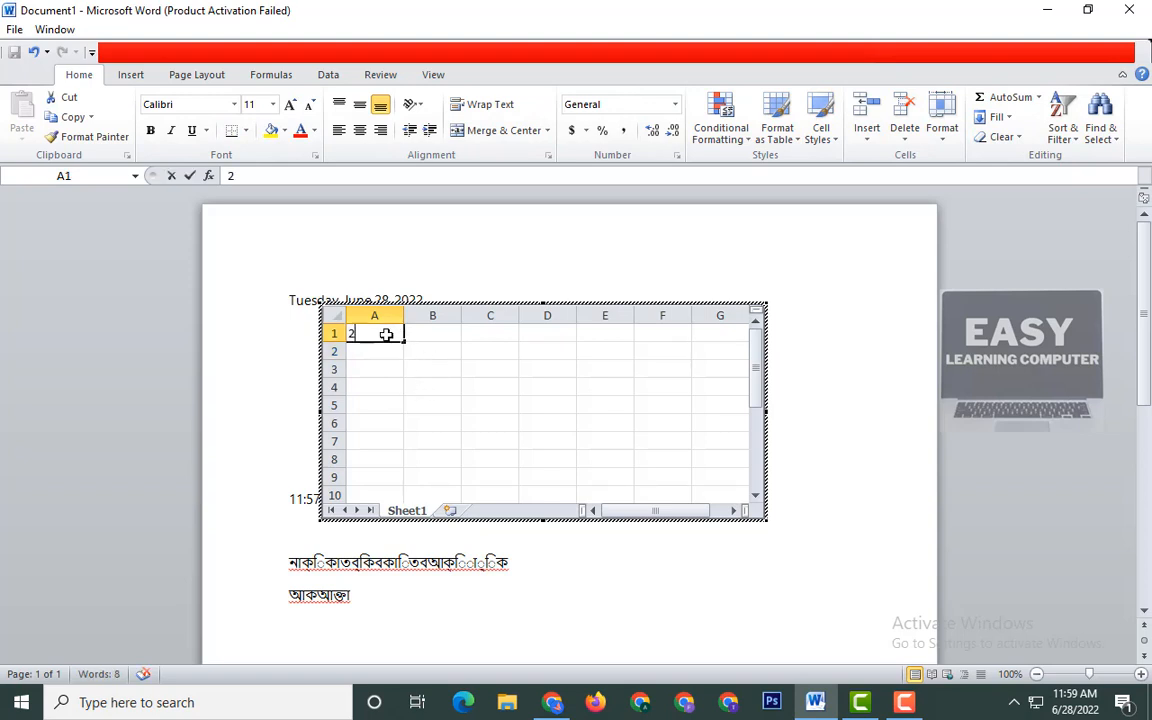
{"action": "type", "text": "5"}
{"action": "key", "text": "Return"}
{"action": "type", "text": "25"}
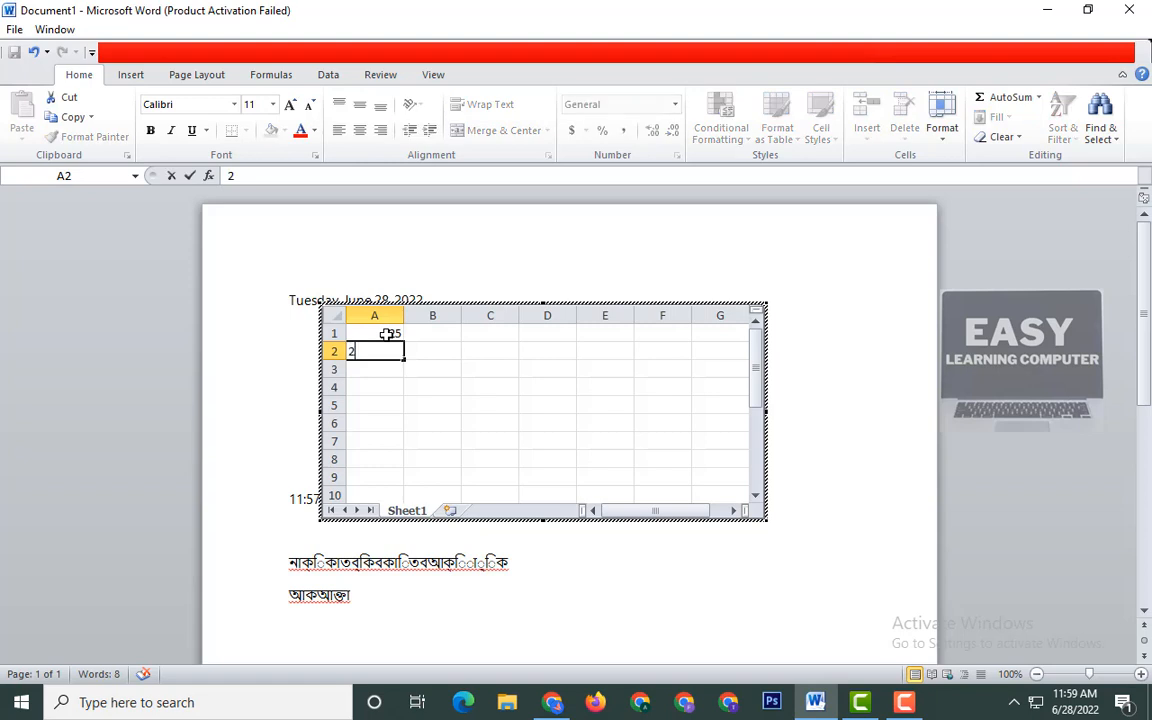
{"action": "left_click", "coordinate": [379, 390]}
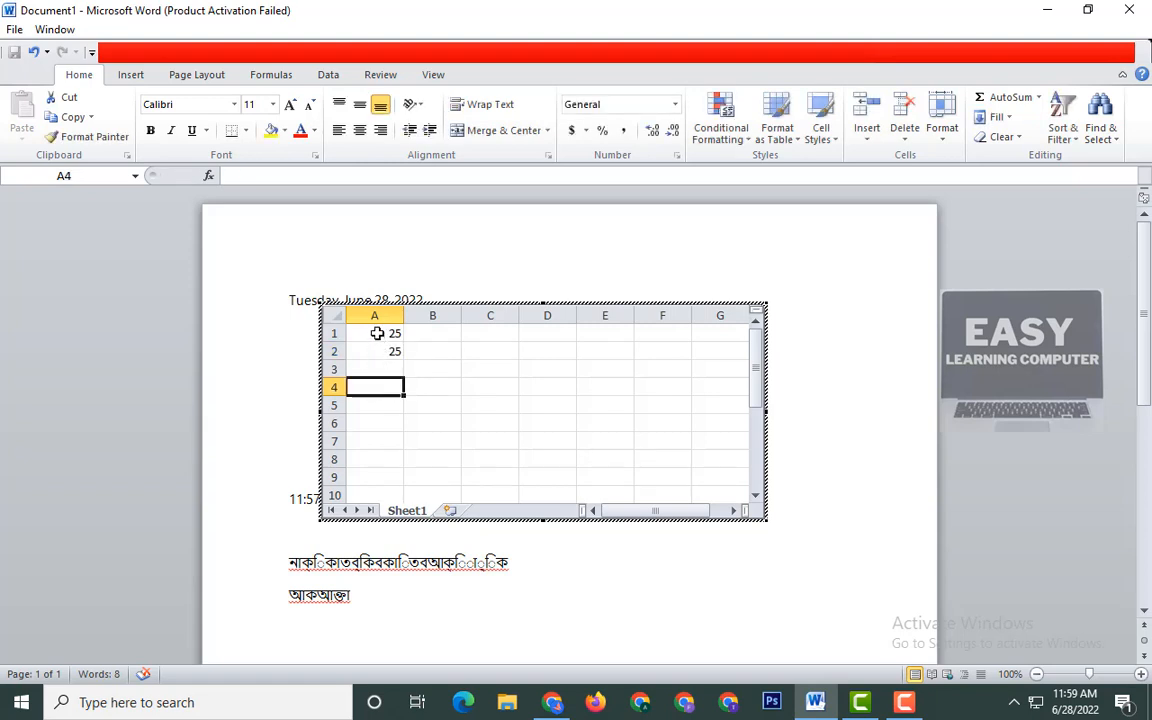
Step: Total cells A1:A2 in cell A3 with the Sum function and return to the document text
{"action": "left_click_drag", "start_coordinate": [377, 334], "coordinate": [377, 343]}
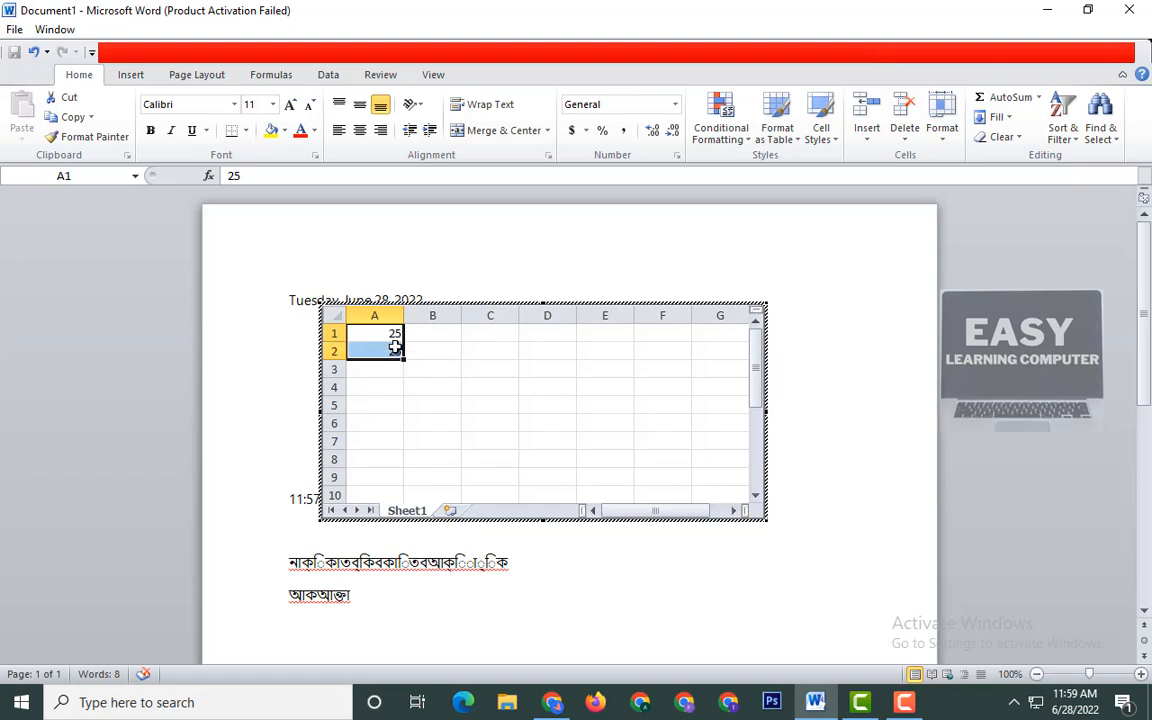
{"action": "left_click", "coordinate": [1038, 97]}
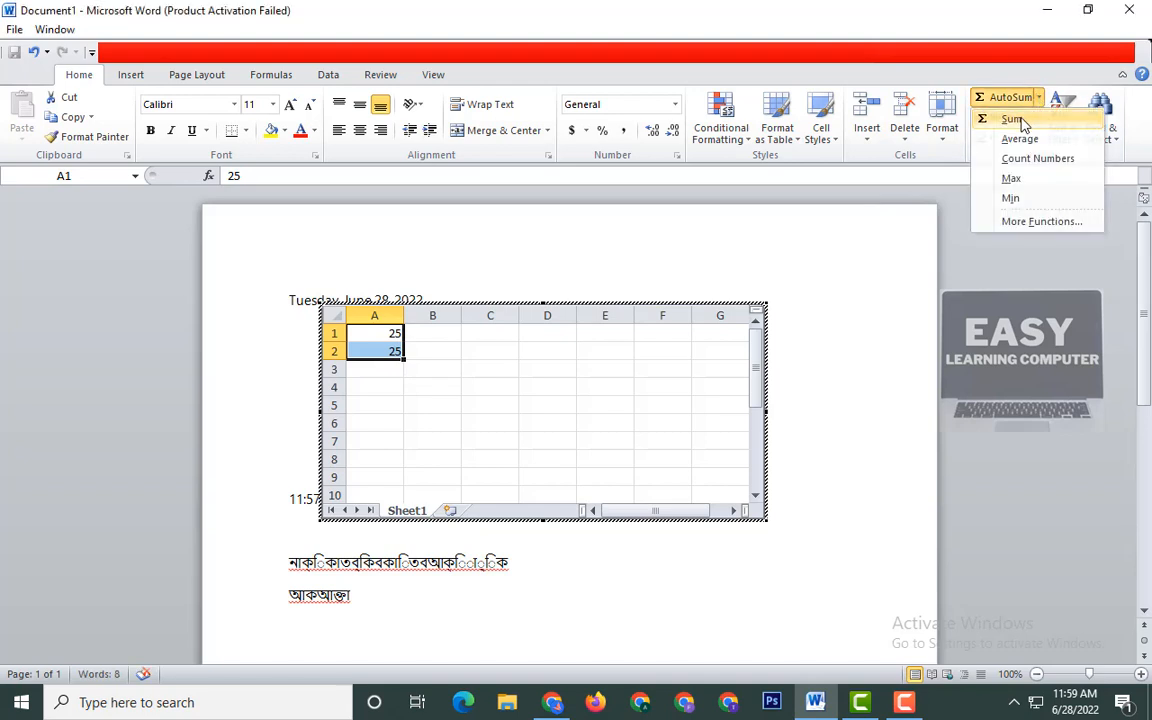
{"action": "left_click", "coordinate": [1025, 121]}
{"action": "left_click", "coordinate": [383, 382]}
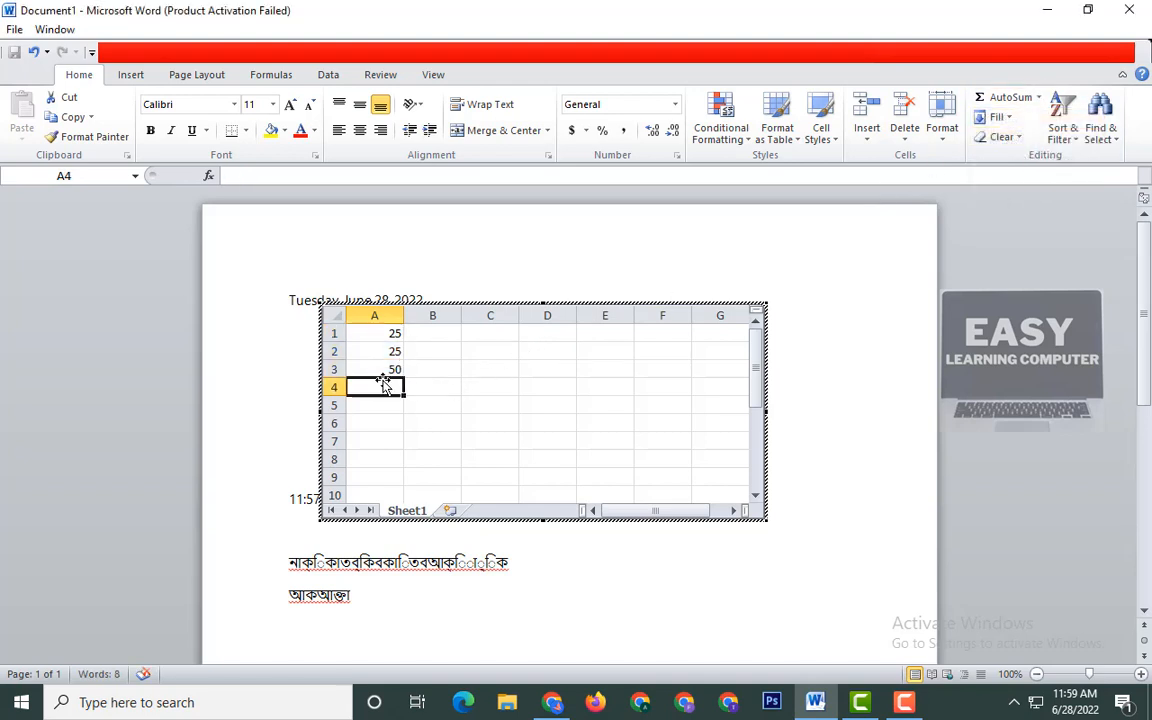
{"action": "left_click", "coordinate": [382, 371]}
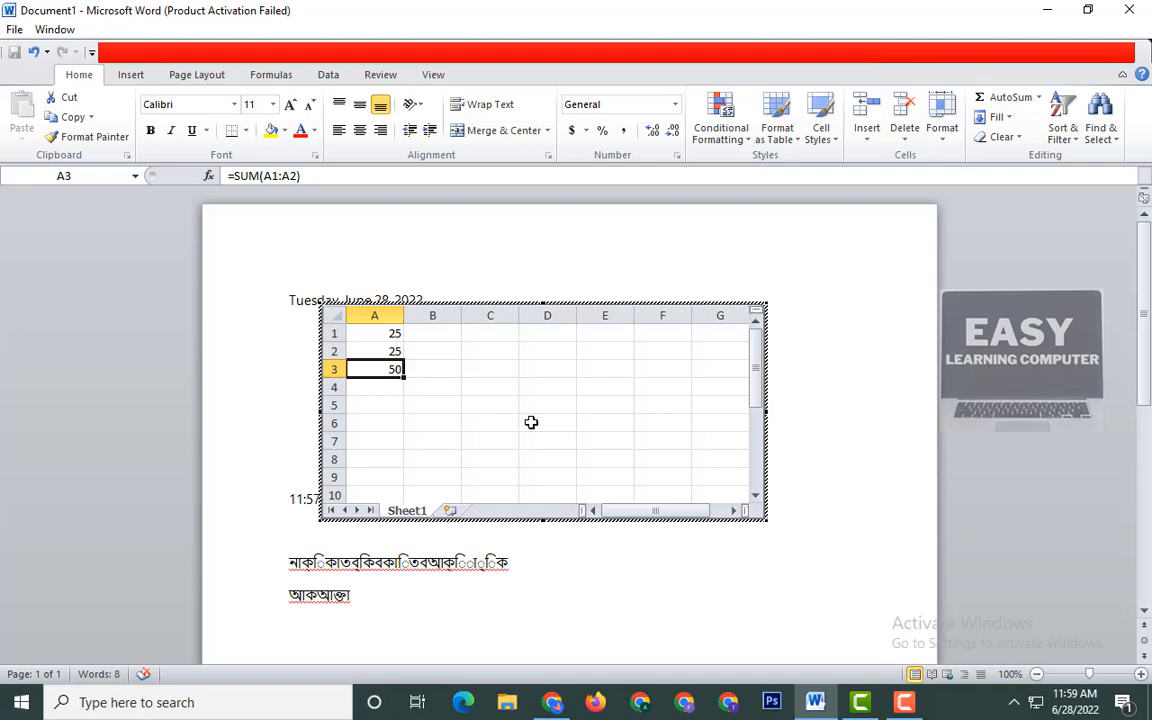
{"action": "left_click", "coordinate": [568, 236]}
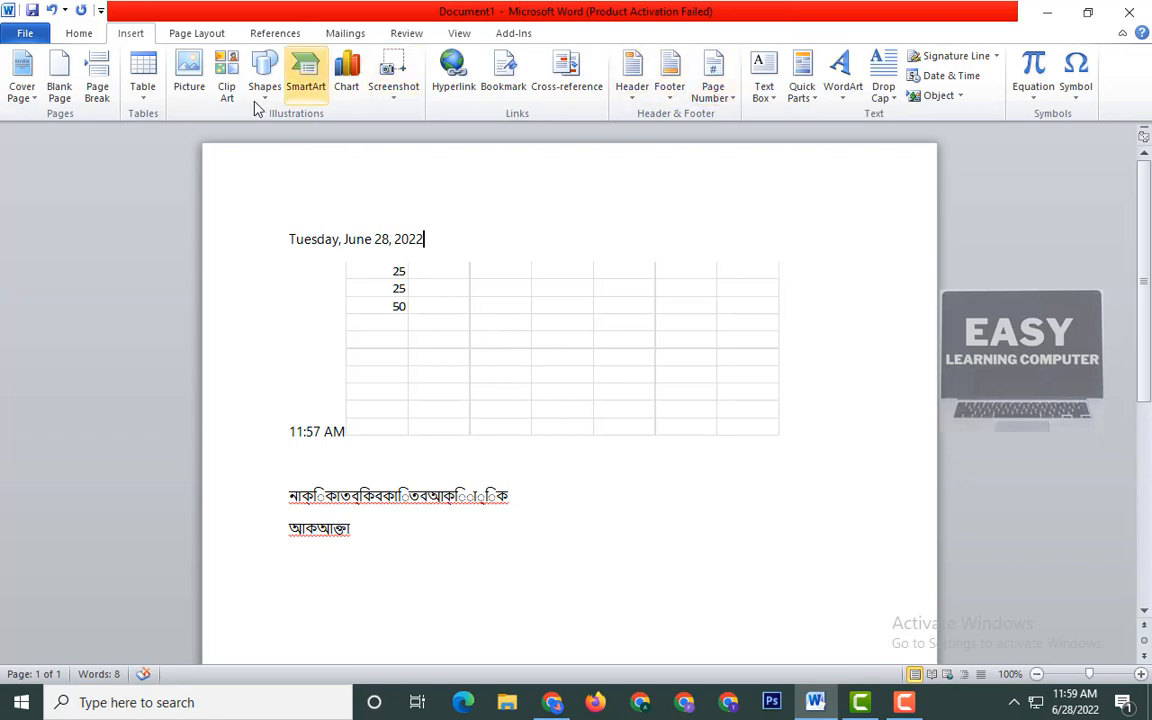
Step: Delete the embedded Excel worksheet from the document
{"action": "left_click", "coordinate": [561, 330]}
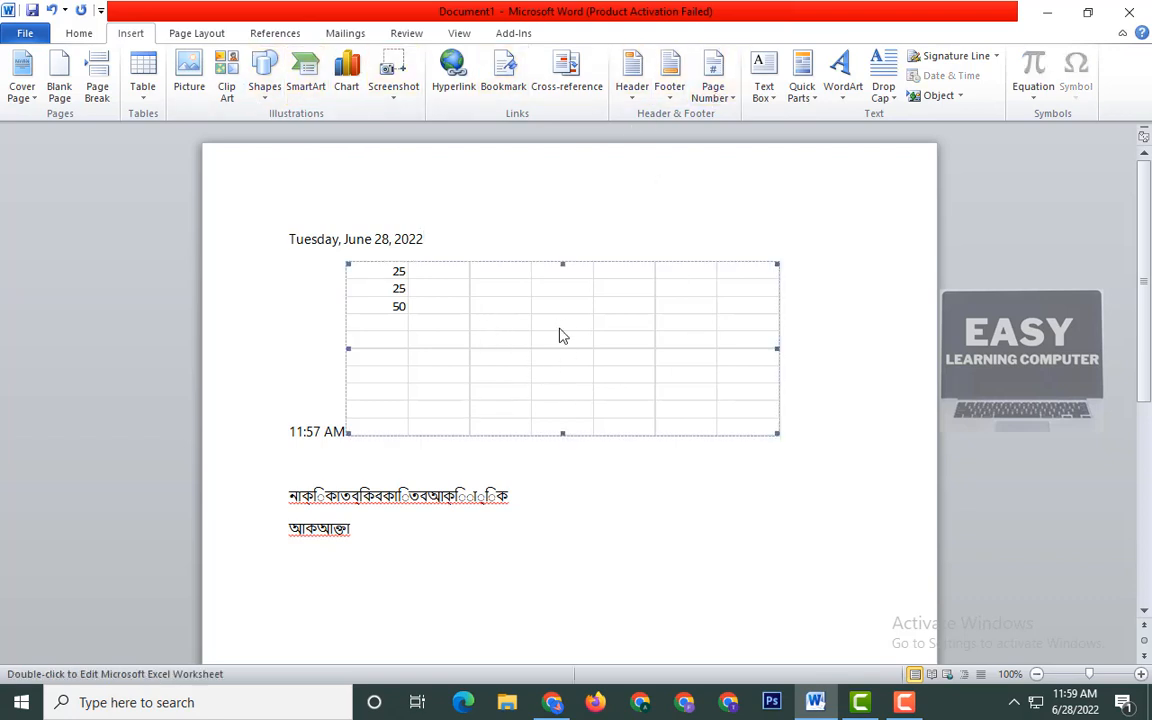
{"action": "double_click", "coordinate": [600, 429]}
{"action": "key", "text": "Delete"}
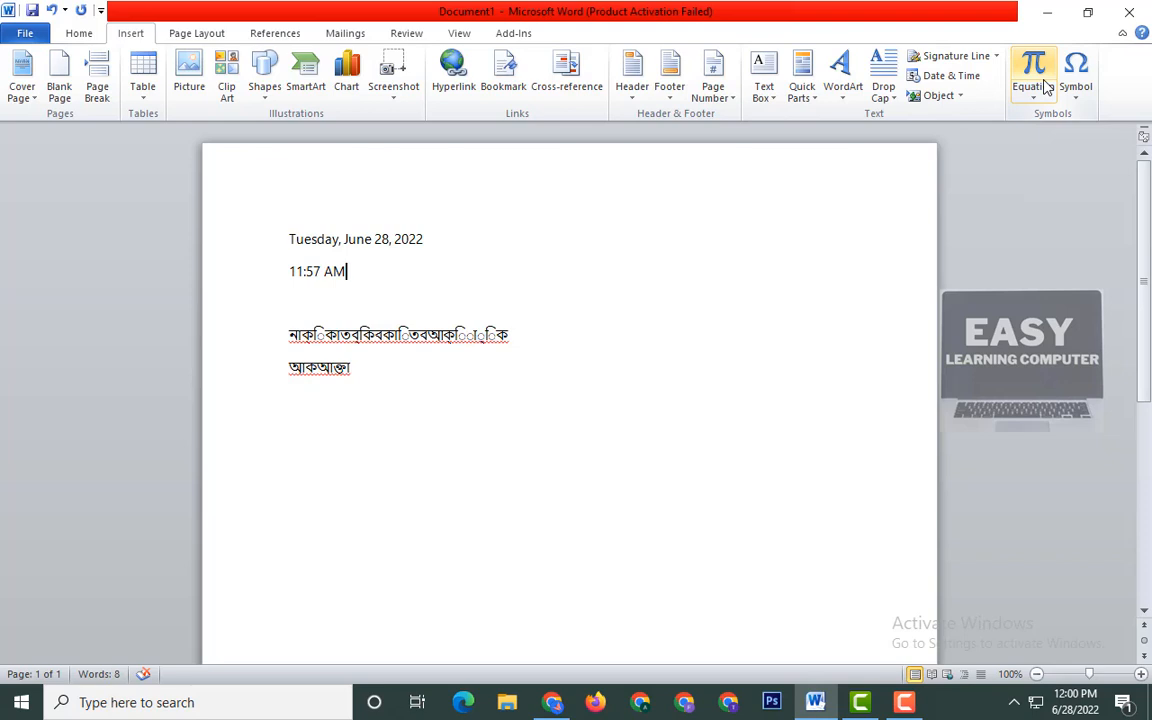
Step: Insert a new equation two lines below the time and add an empty stacked fraction to it
{"action": "key", "text": "Return"}
{"action": "key", "text": "Return"}
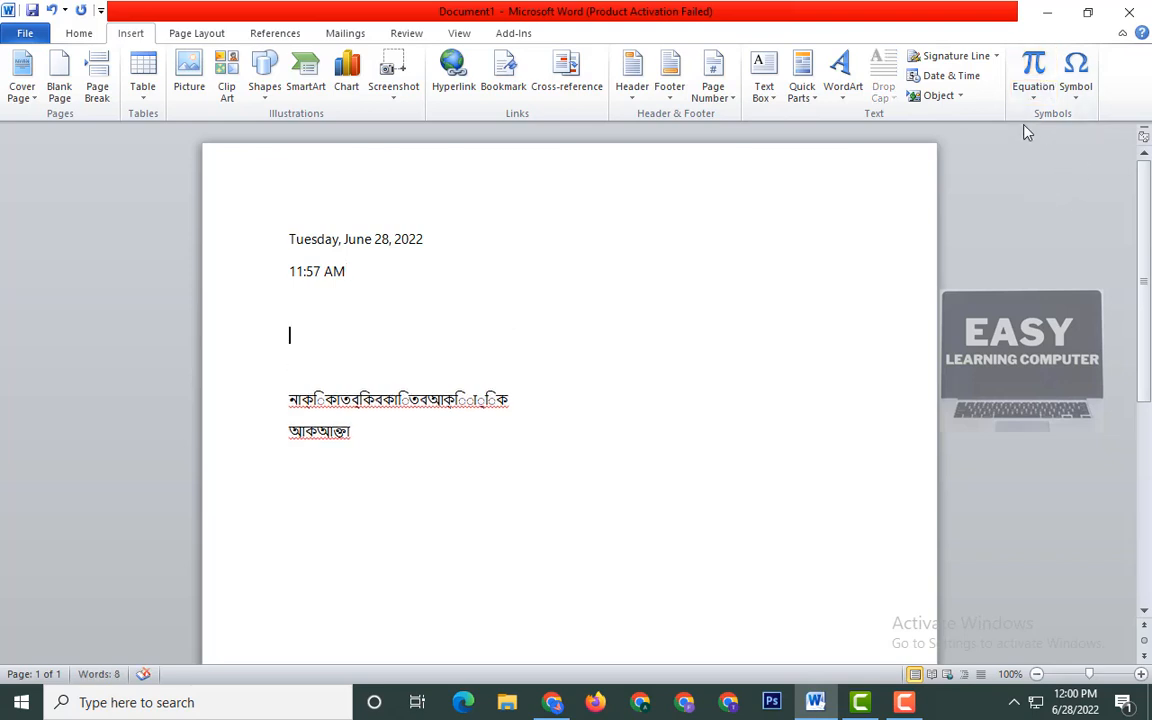
{"action": "left_click", "coordinate": [1030, 100]}
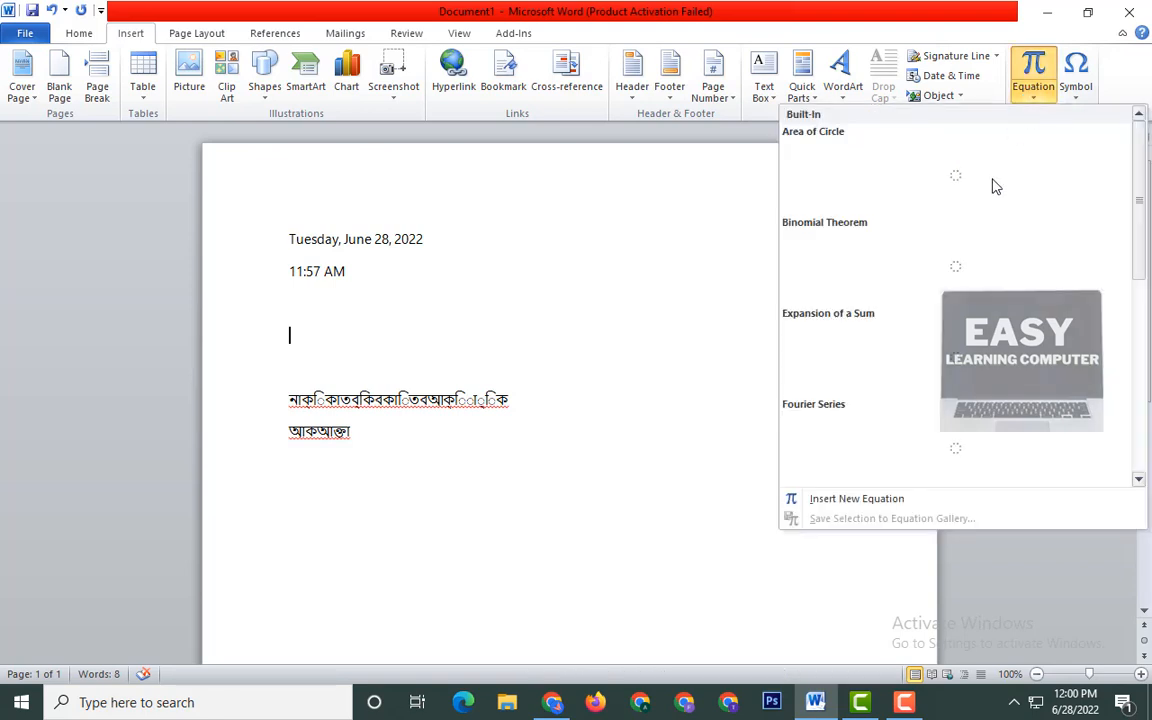
{"action": "left_click", "coordinate": [863, 499]}
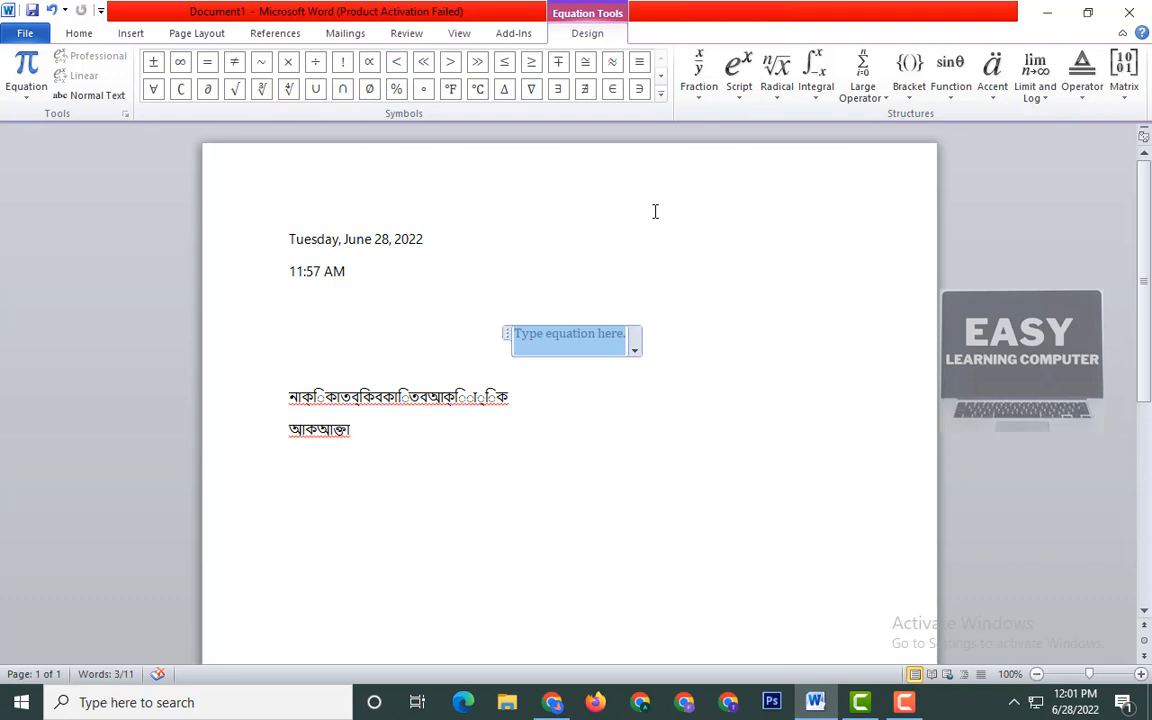
{"action": "left_click", "coordinate": [712, 92]}
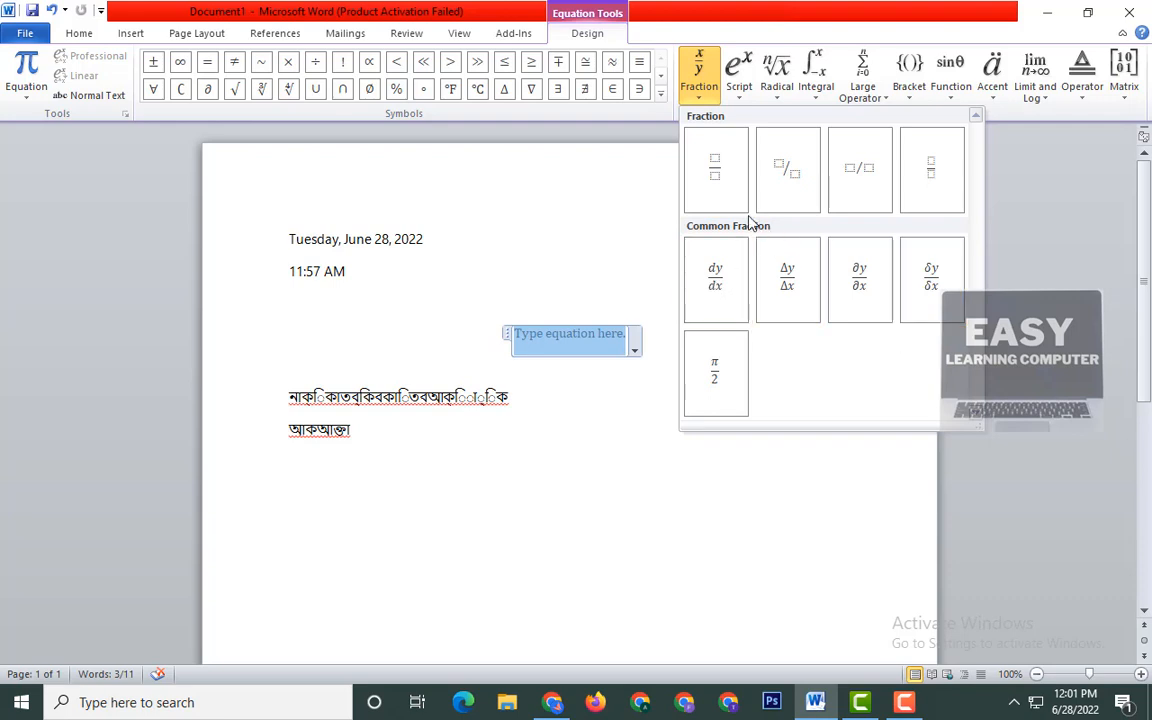
{"action": "left_click", "coordinate": [720, 168]}
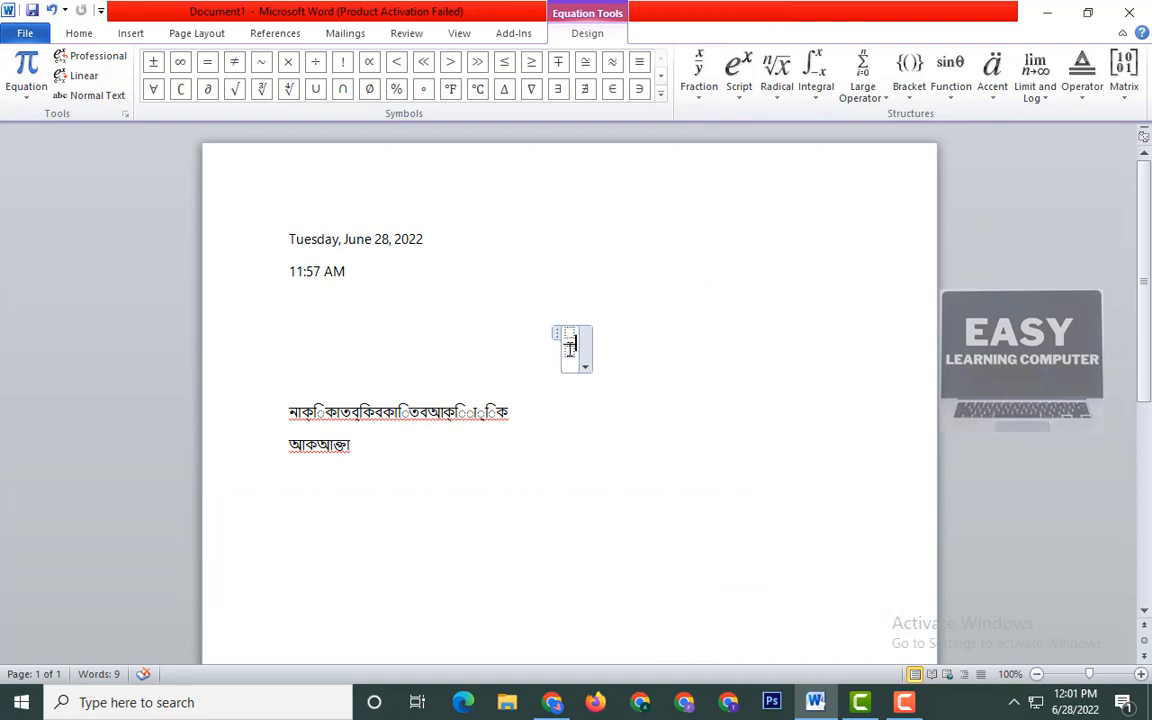
Step: Fill the empty fraction with 1 over 2 and add a plus sign after the equation
{"action": "left_click", "coordinate": [570, 334]}
{"action": "type", "text": "1"}
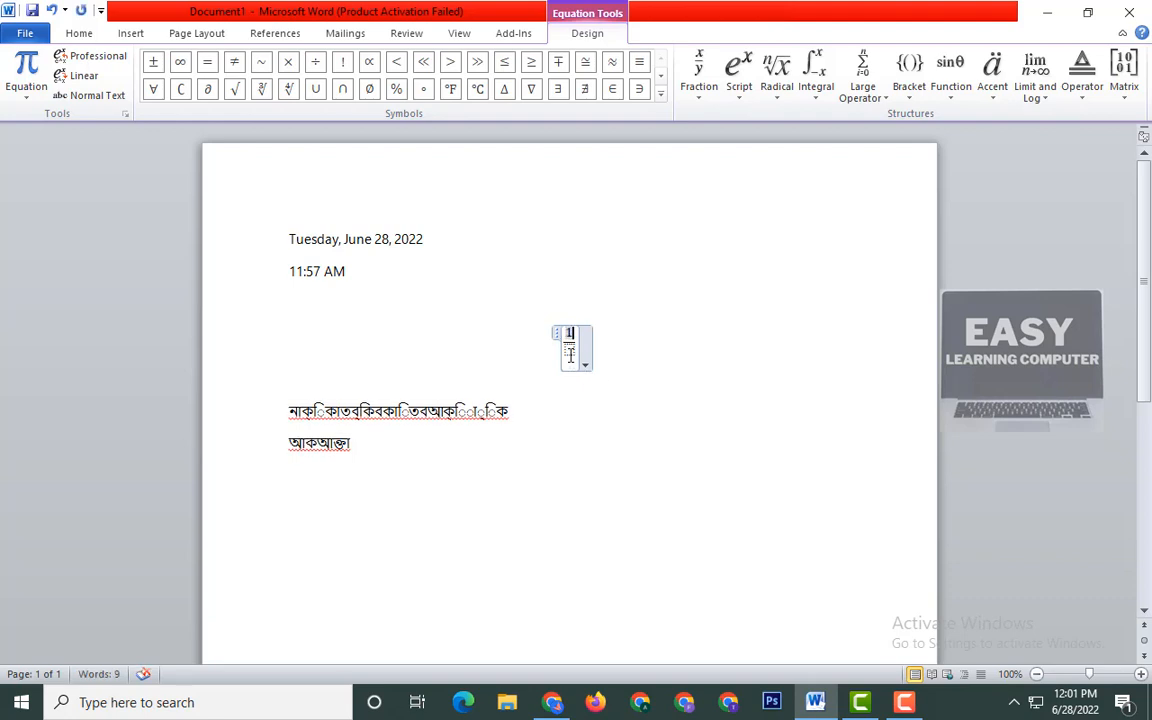
{"action": "left_click", "coordinate": [570, 352]}
{"action": "type", "text": "2"}
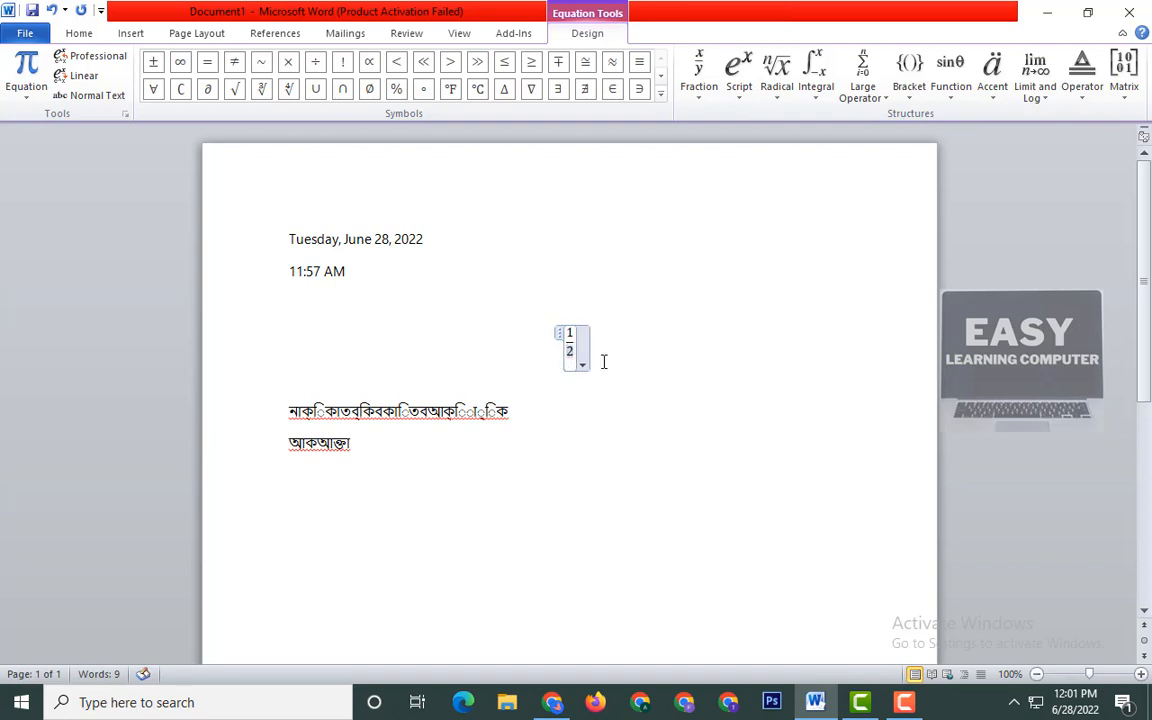
{"action": "left_click", "coordinate": [605, 356]}
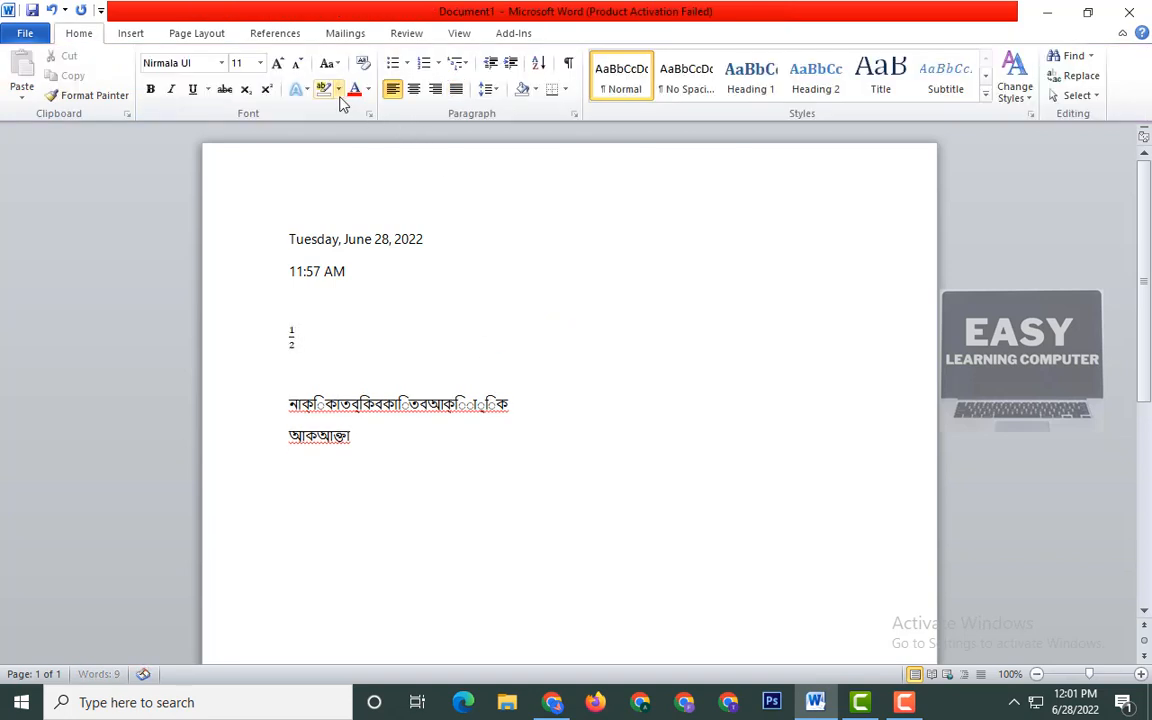
{"action": "type", "text": "+"}
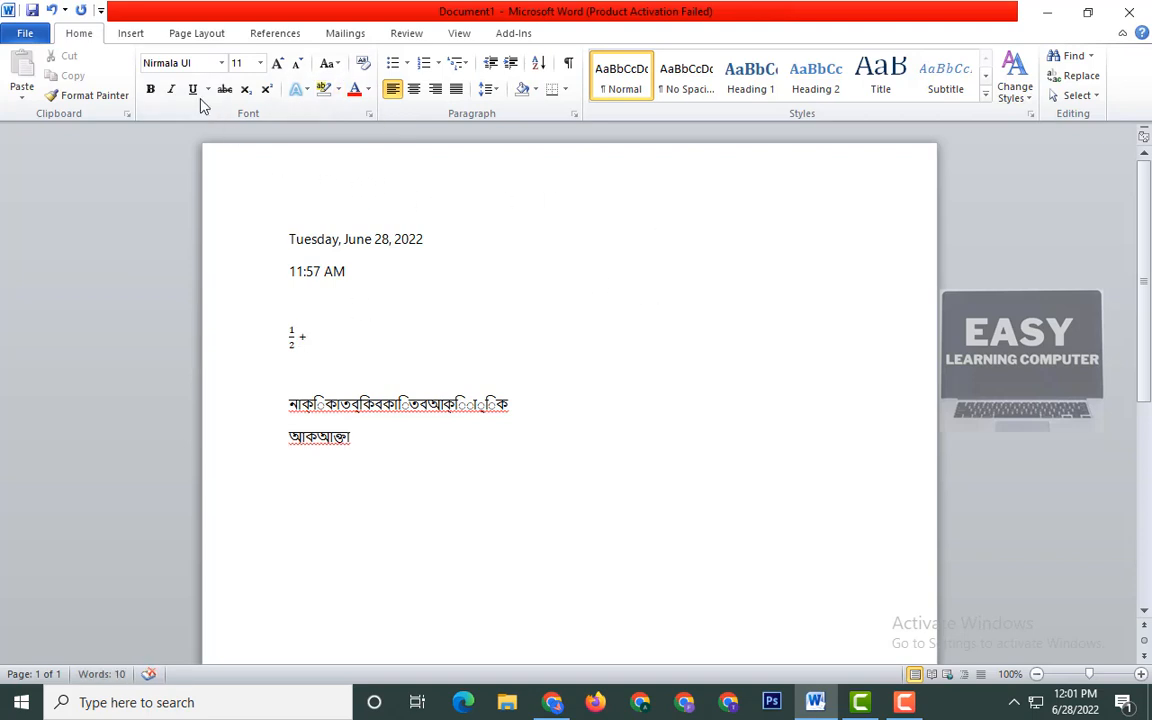
Step: Insert a new equation after the plus sign and add an empty subscript-superscript structure to it
{"action": "left_click", "coordinate": [138, 36]}
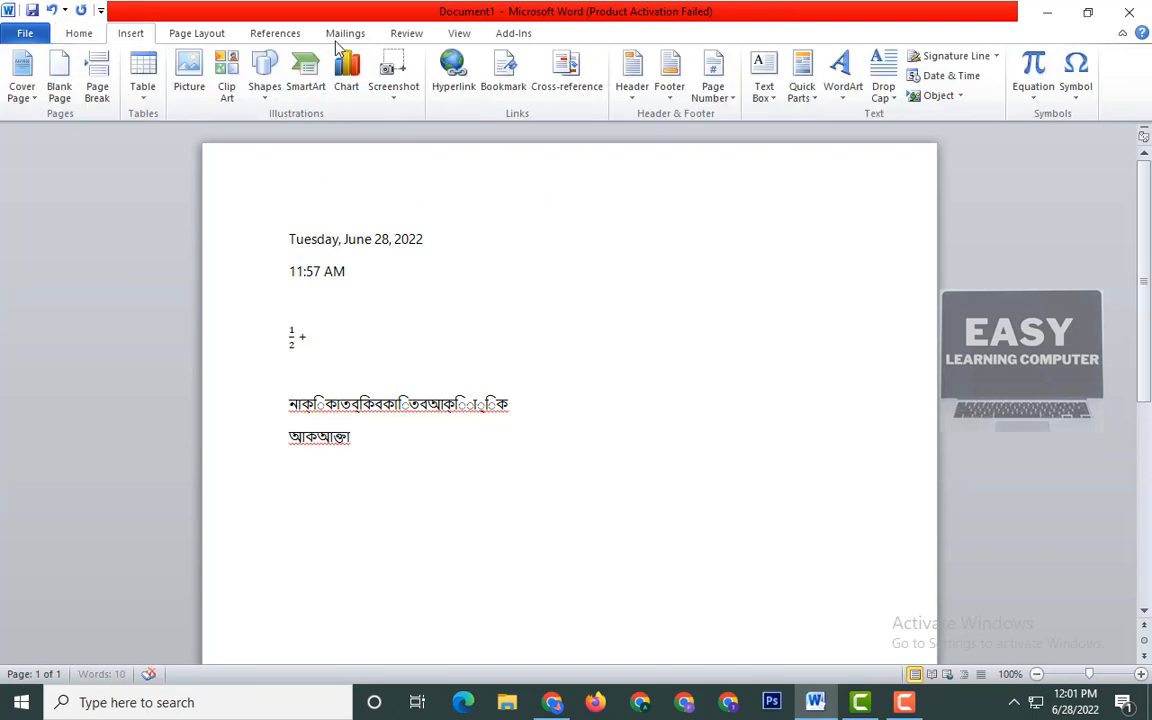
{"action": "left_click", "coordinate": [1030, 100]}
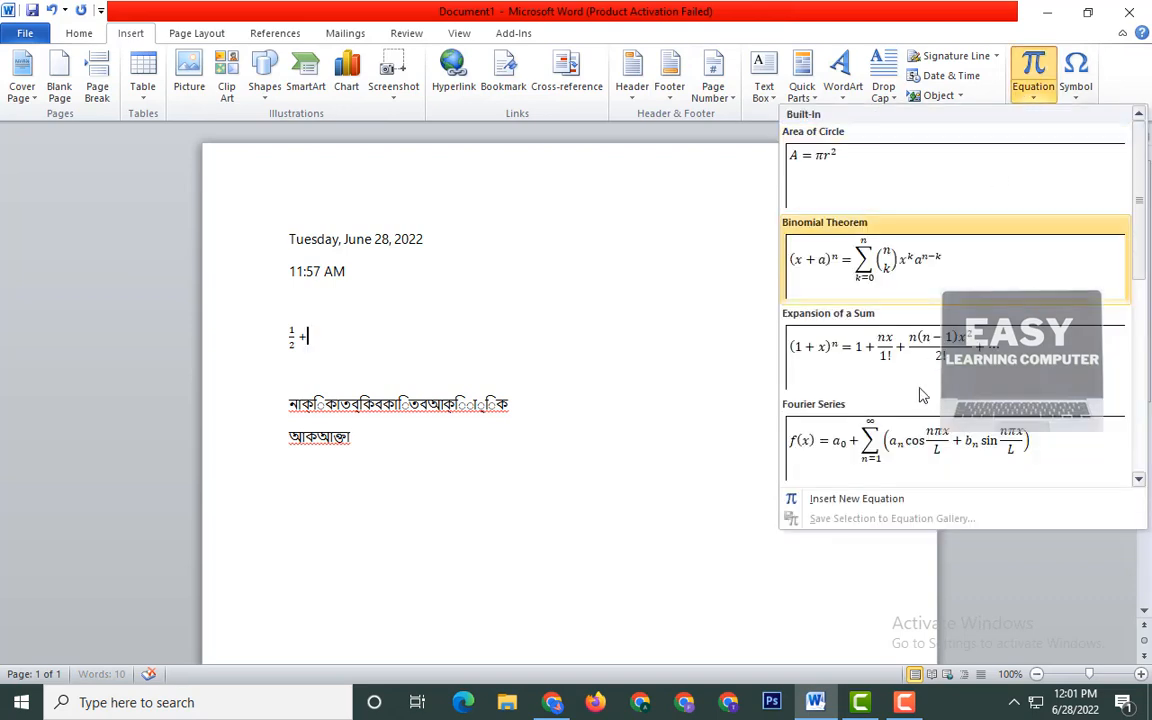
{"action": "left_click", "coordinate": [852, 499]}
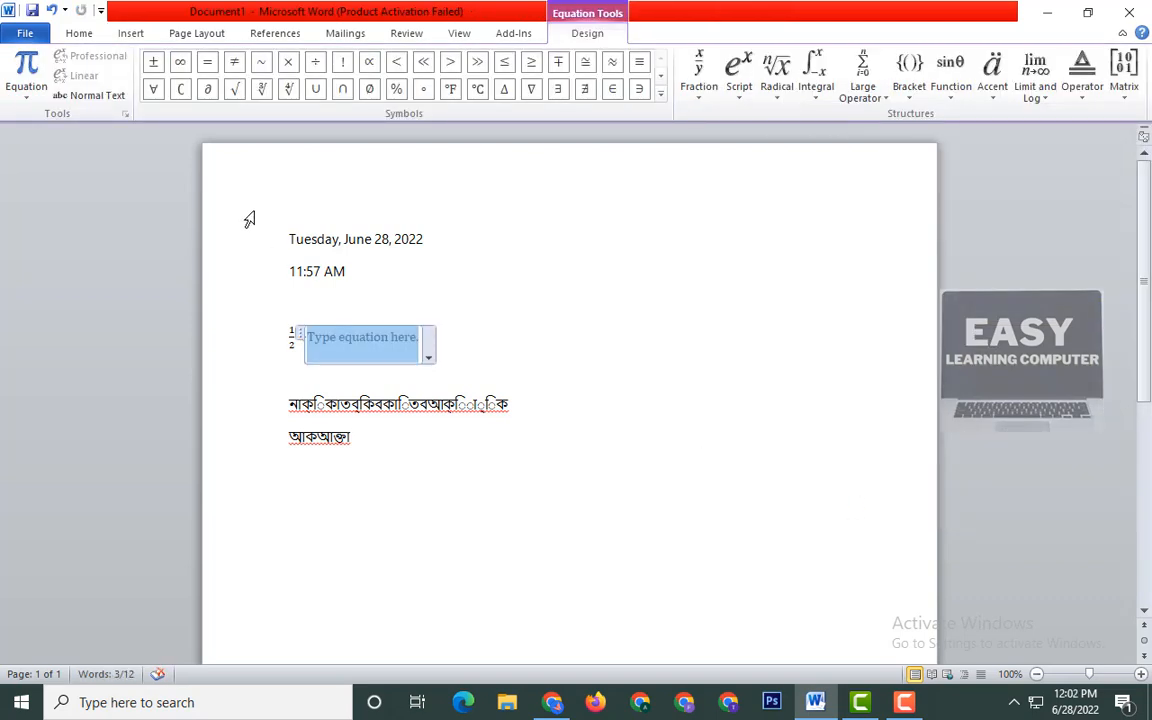
{"action": "left_click", "coordinate": [697, 90]}
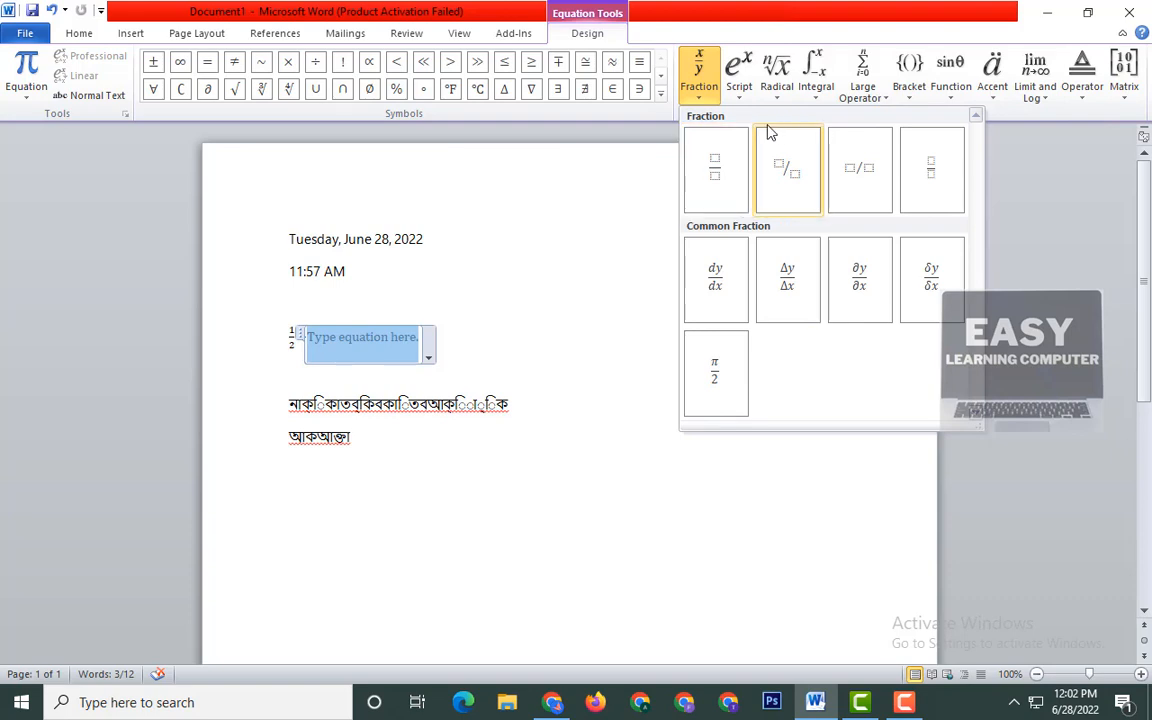
{"action": "left_click", "coordinate": [737, 97]}
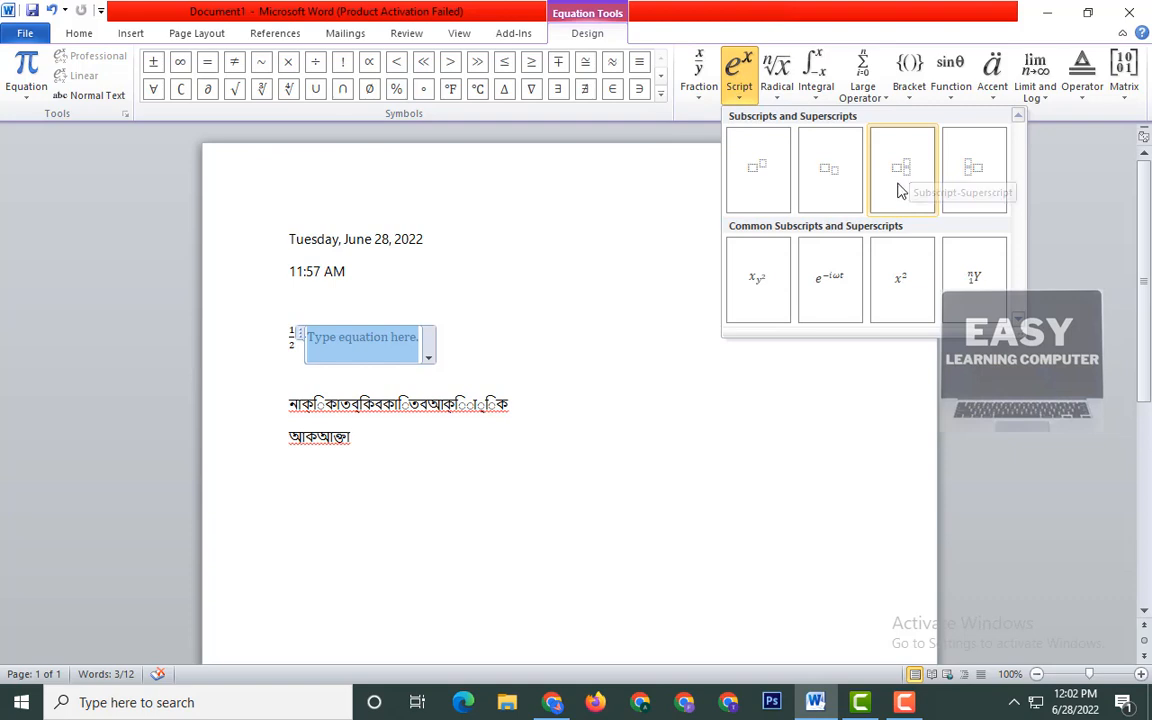
{"action": "left_click", "coordinate": [899, 176]}
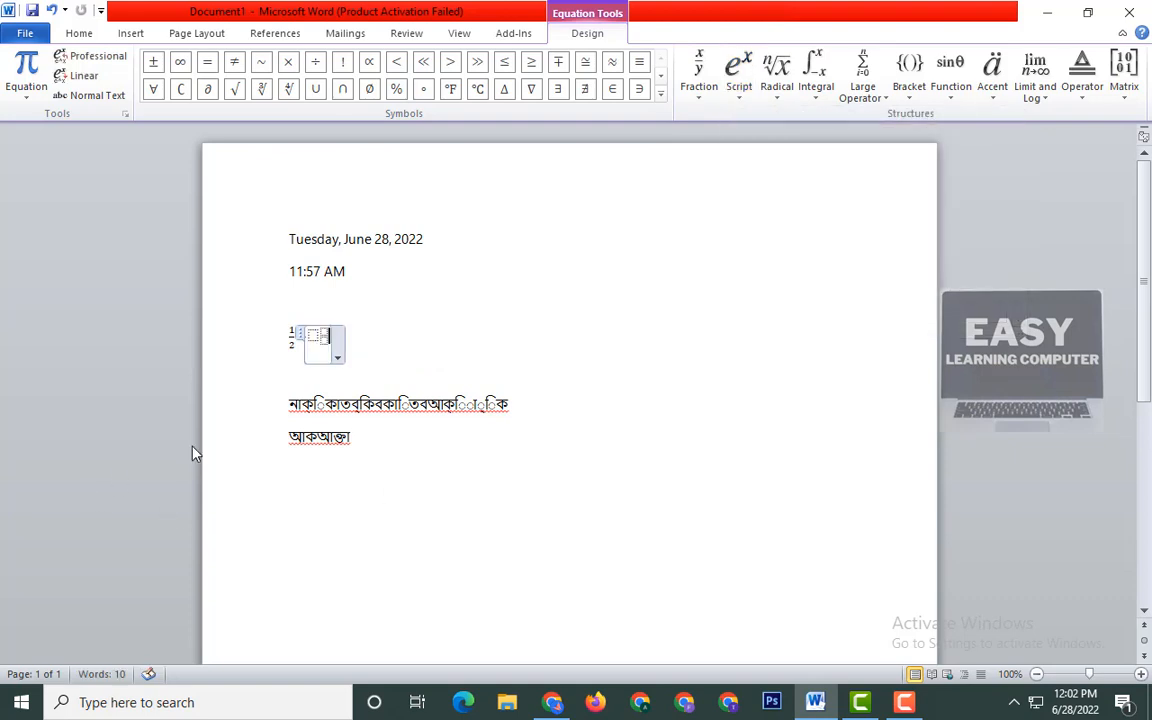
Step: Fill the subscript-superscript structure with base 1, superscript 1 and subscript 2, and return to the document text
{"action": "left_click", "coordinate": [320, 336]}
{"action": "type", "text": "1"}
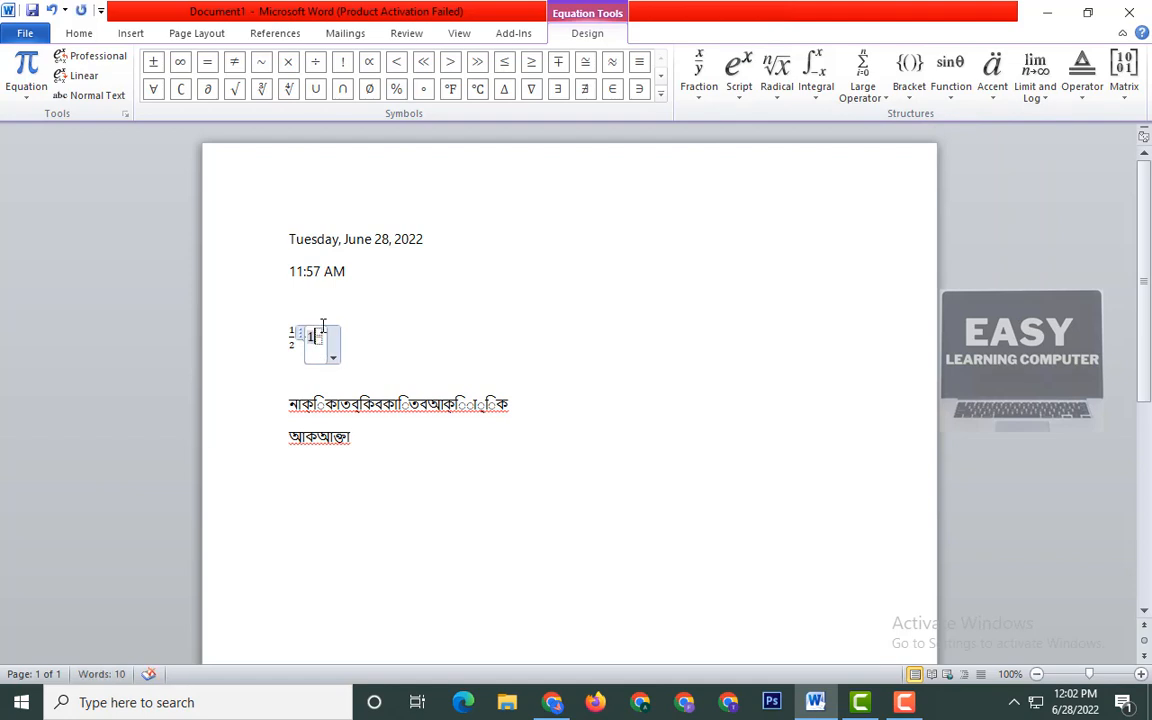
{"action": "left_click", "coordinate": [320, 333]}
{"action": "type", "text": "1"}
{"action": "left_click", "coordinate": [373, 334]}
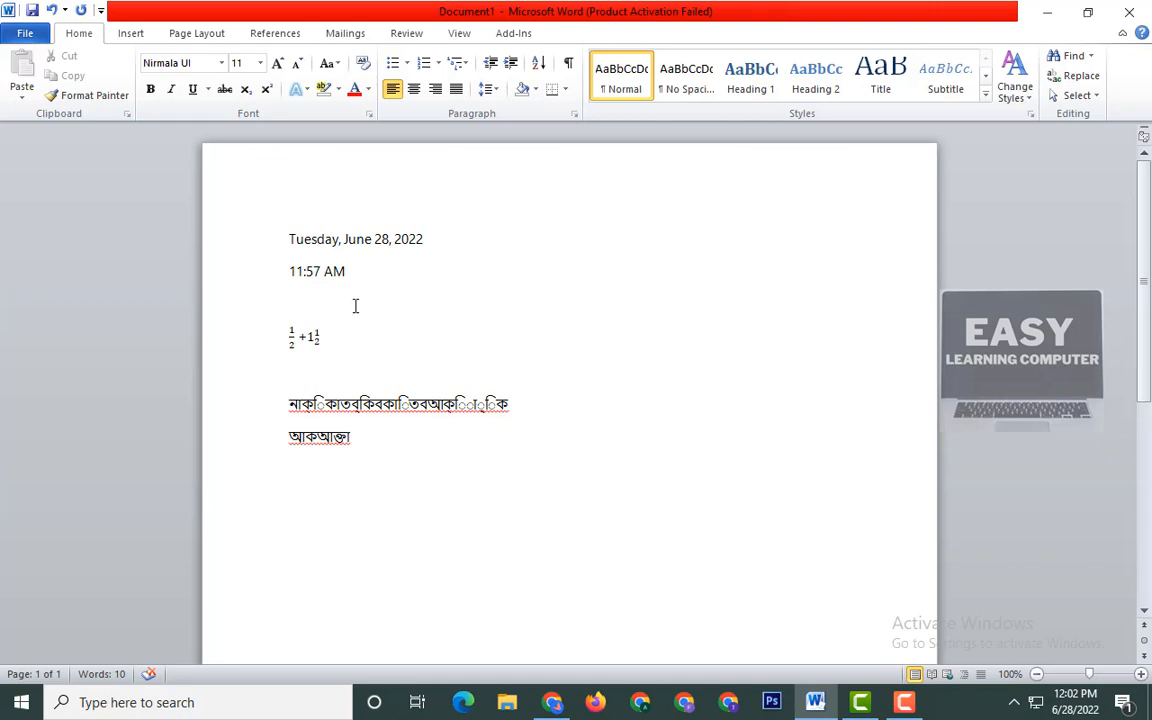
Step: Return to the second equation and examine the available structures from radicals, integrals and large operators through to matrices
{"action": "left_click", "coordinate": [130, 34]}
{"action": "left_click", "coordinate": [1033, 88]}
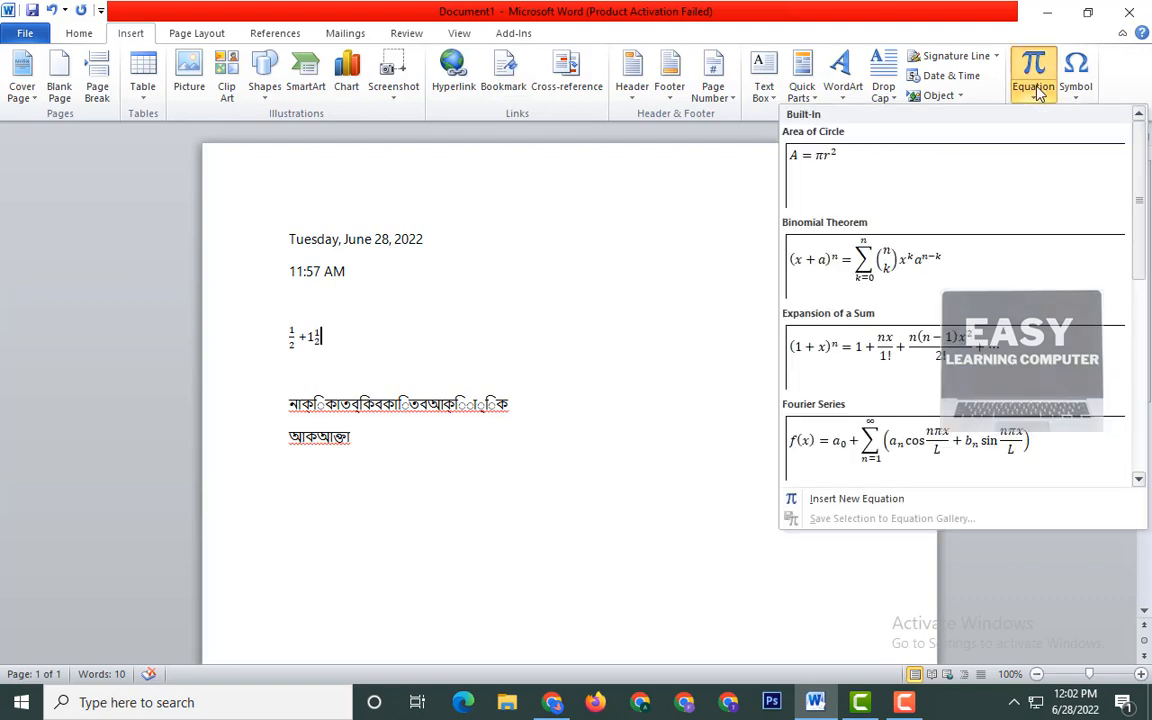
{"action": "left_click", "coordinate": [857, 498]}
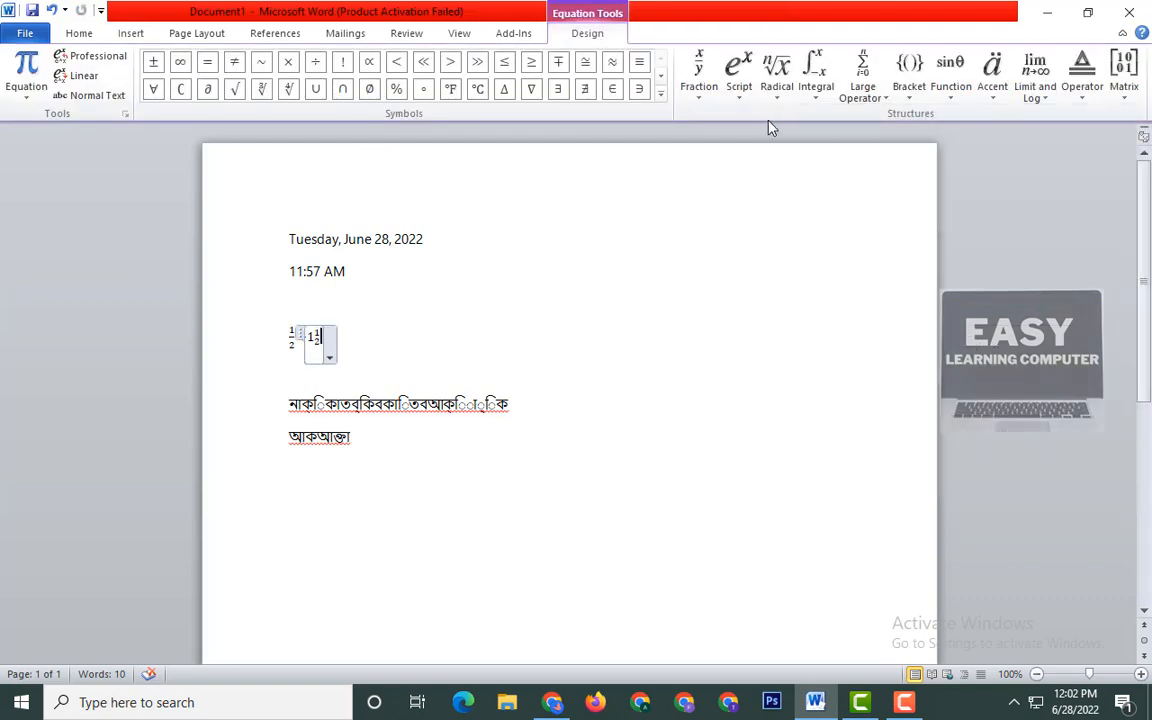
{"action": "left_click", "coordinate": [785, 95]}
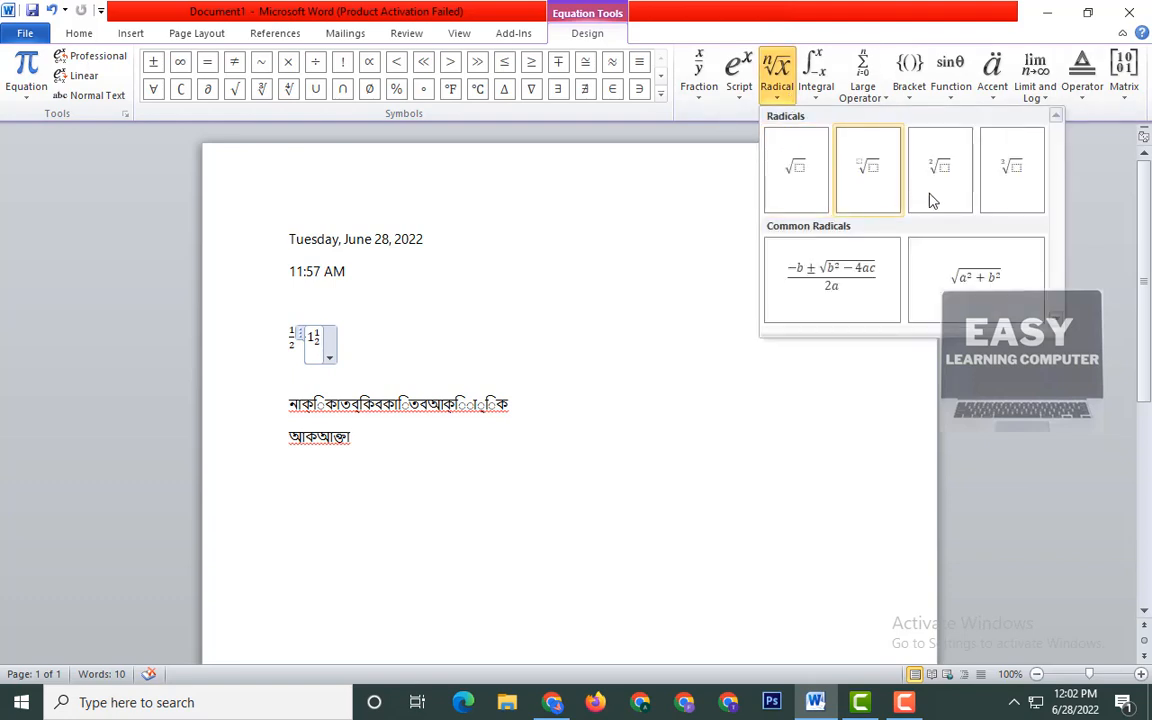
{"action": "left_click", "coordinate": [815, 85]}
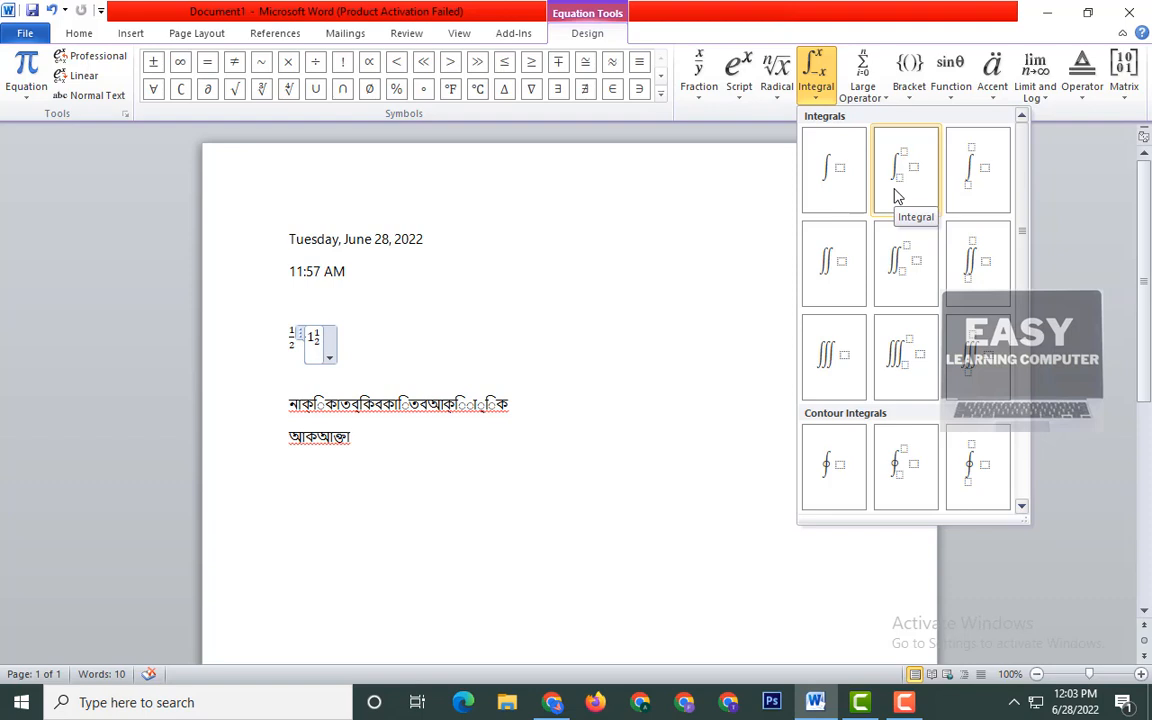
{"action": "left_click", "coordinate": [873, 100]}
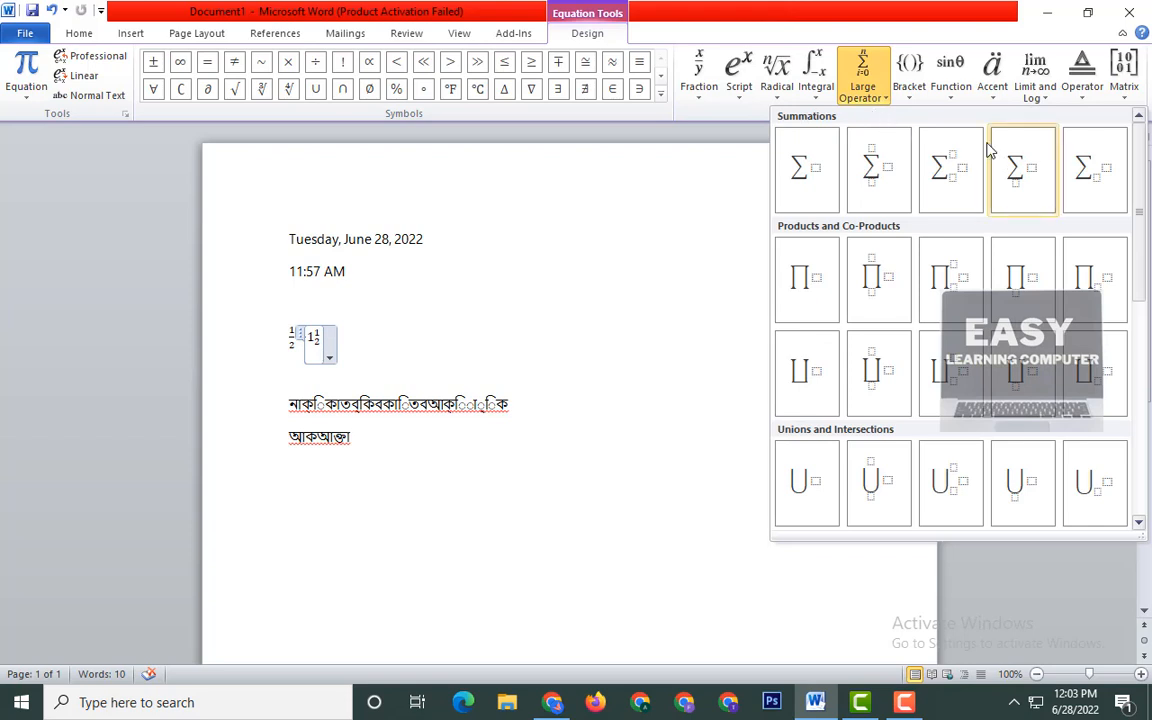
{"action": "left_click", "coordinate": [912, 95]}
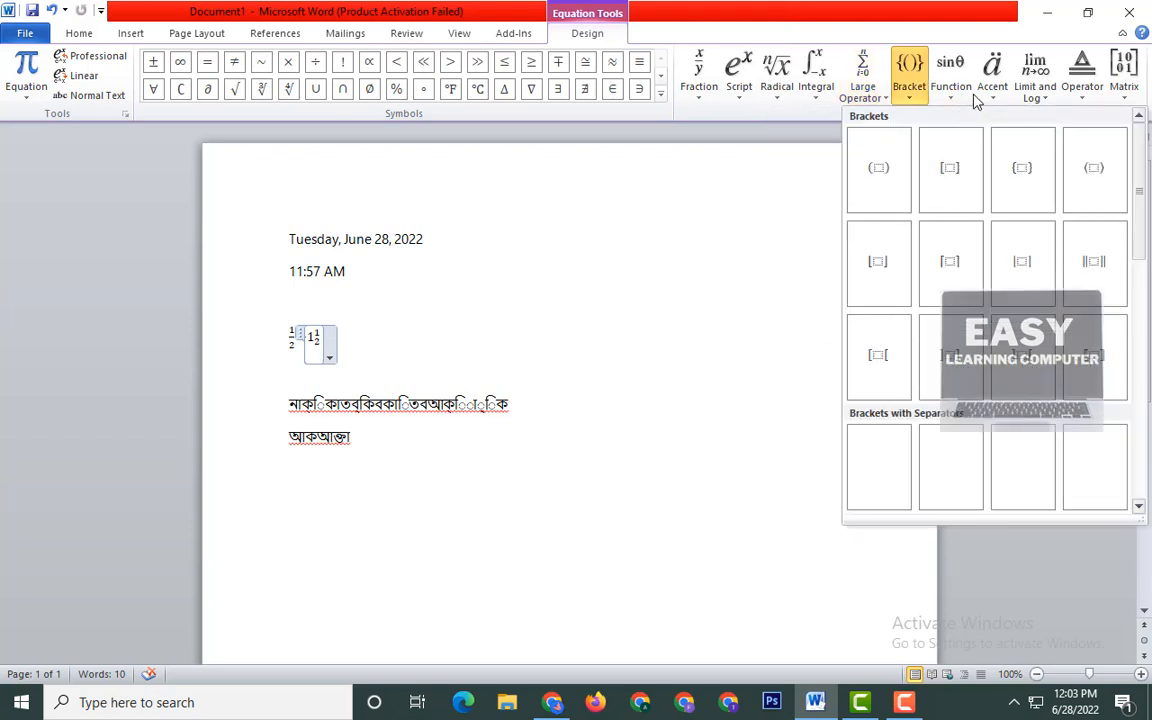
{"action": "left_click", "coordinate": [957, 97]}
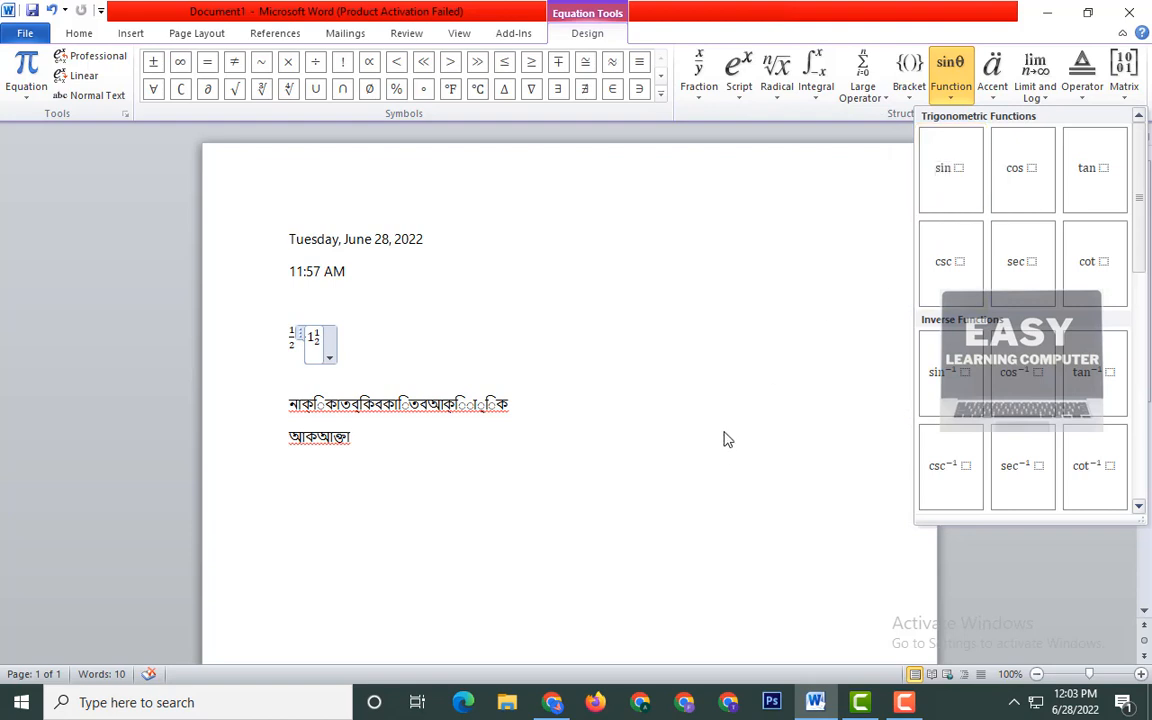
{"action": "left_click", "coordinate": [992, 85]}
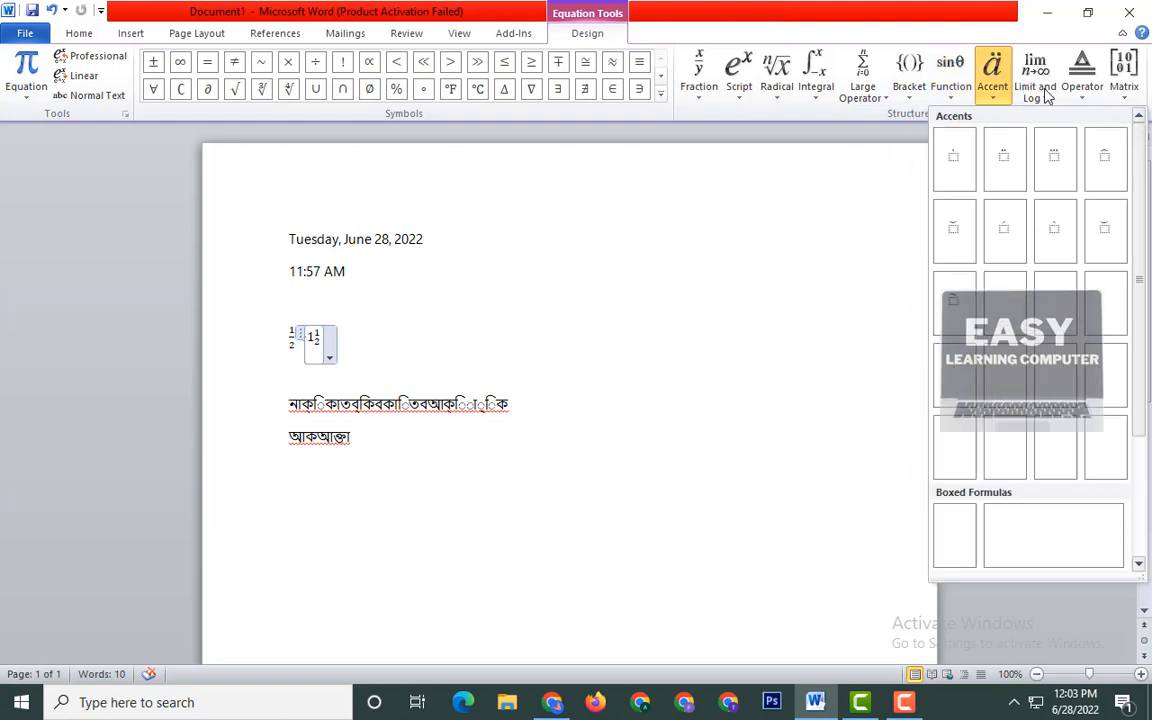
{"action": "left_click", "coordinate": [1047, 95]}
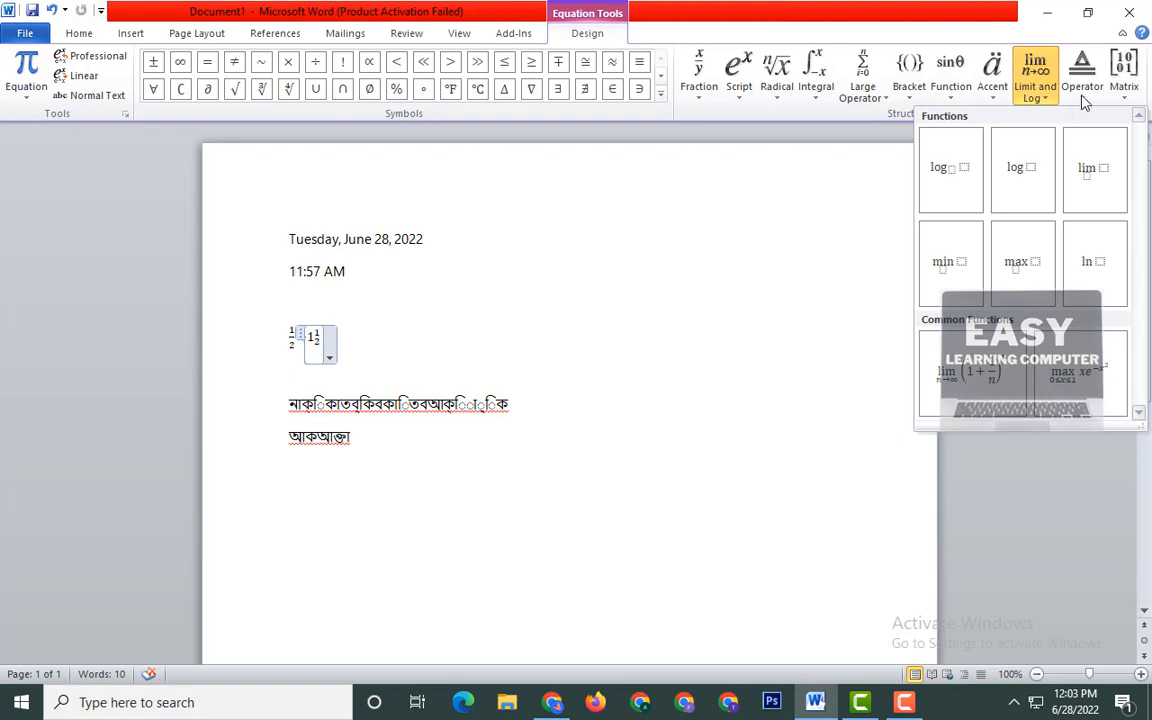
{"action": "left_click", "coordinate": [1083, 98]}
{"action": "left_click", "coordinate": [1122, 97]}
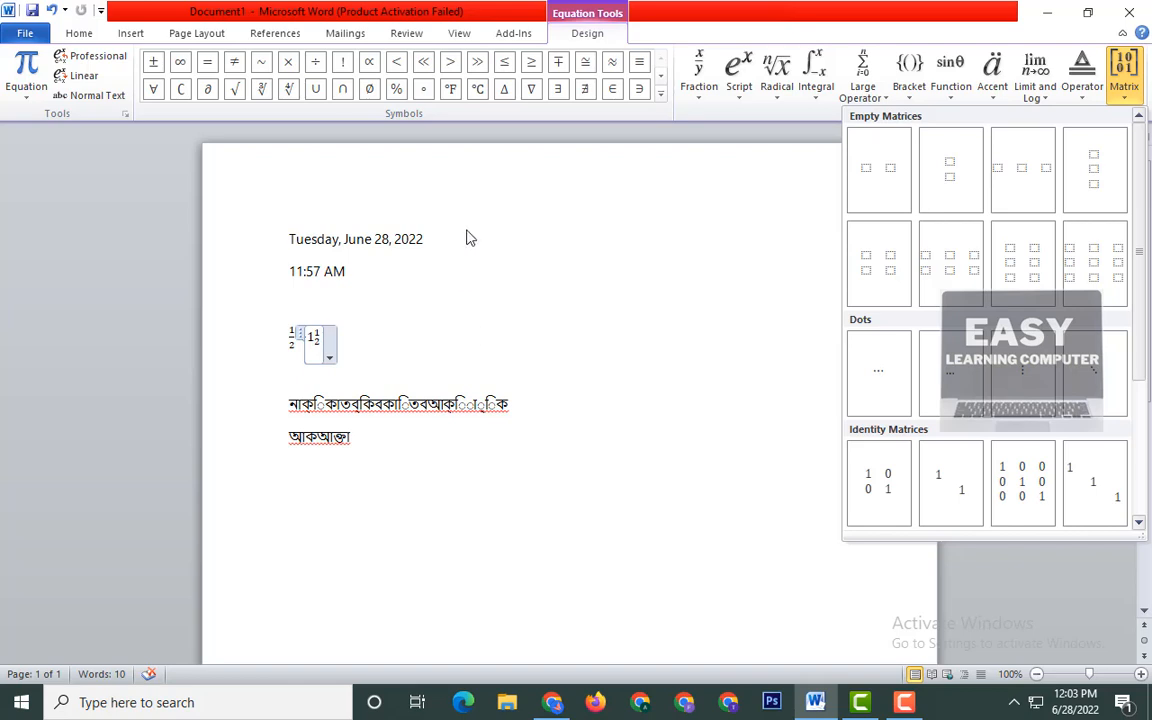
Step: Append the √ and × symbols to the second equation and start a new line below it
{"action": "left_click", "coordinate": [235, 90]}
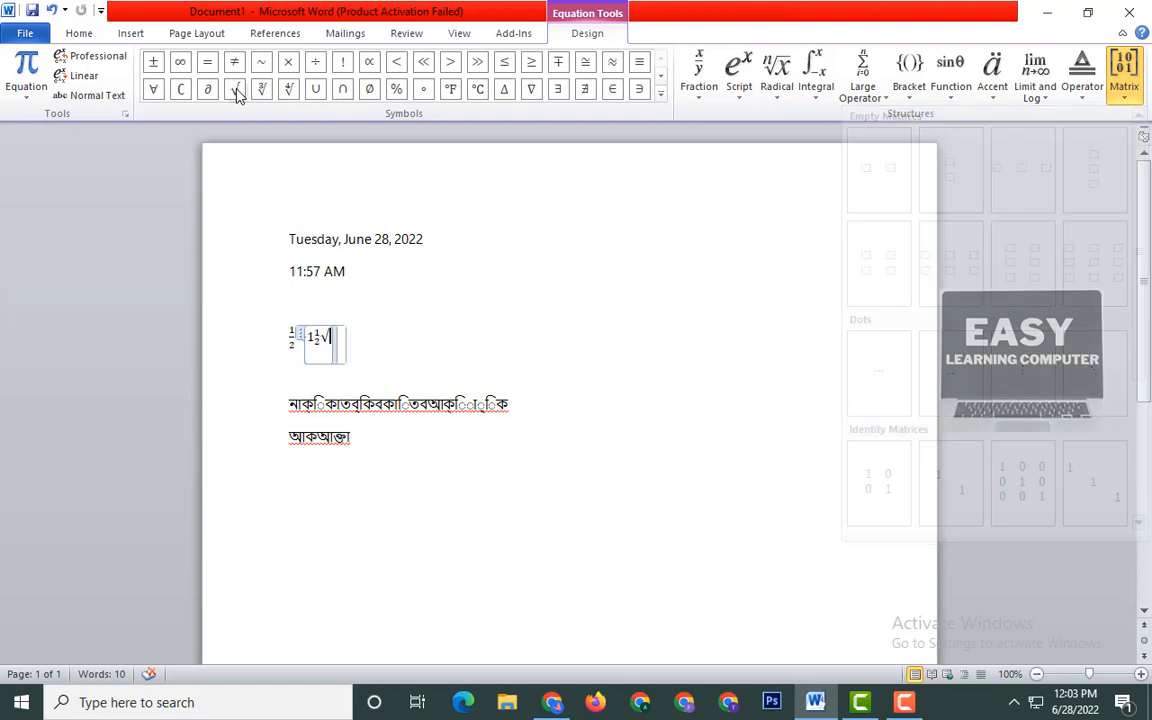
{"action": "left_click", "coordinate": [285, 64]}
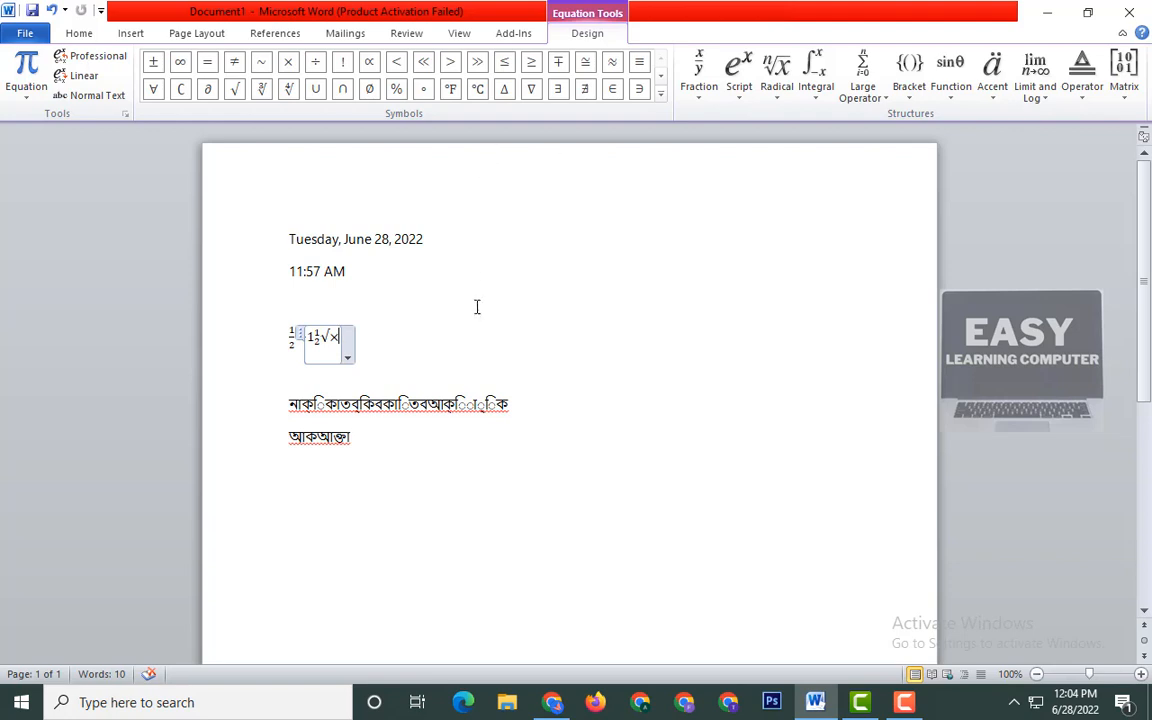
{"action": "left_click", "coordinate": [445, 341]}
{"action": "key", "text": "Return"}
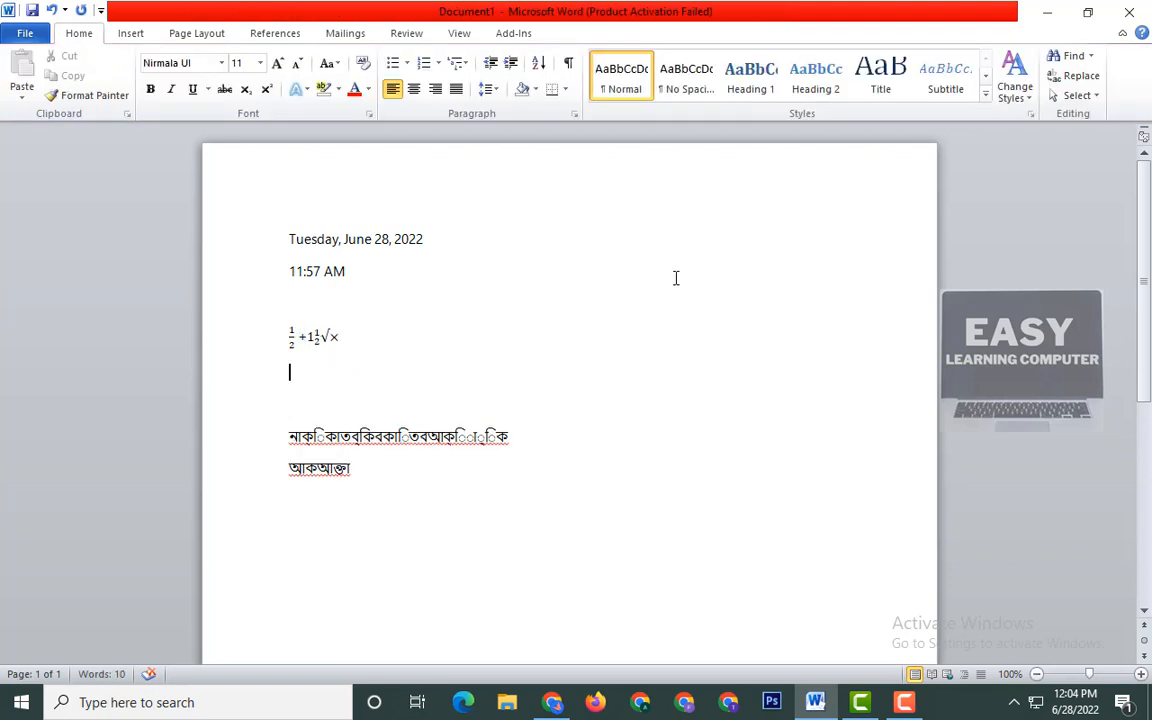
Step: Insert the CJK ideographs 拳 (62F3) and 挑 (6311) in Yu Gothic UI Light on the line below the equations
{"action": "left_click", "coordinate": [131, 33]}
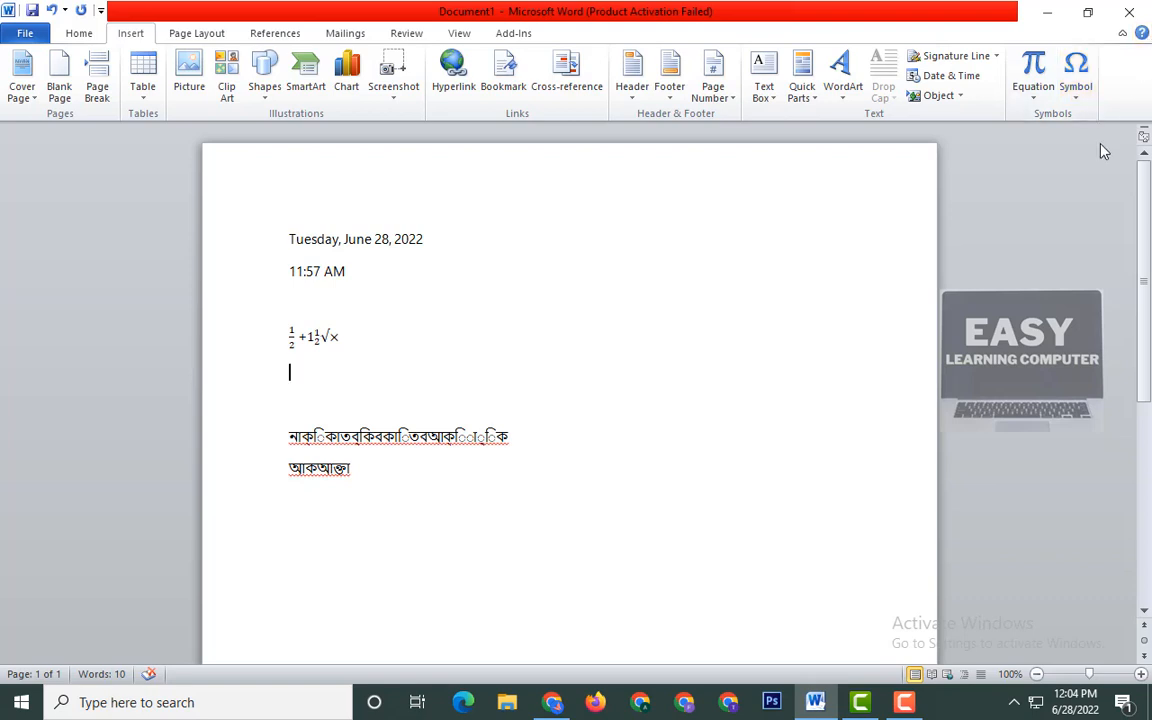
{"action": "left_click", "coordinate": [1078, 100]}
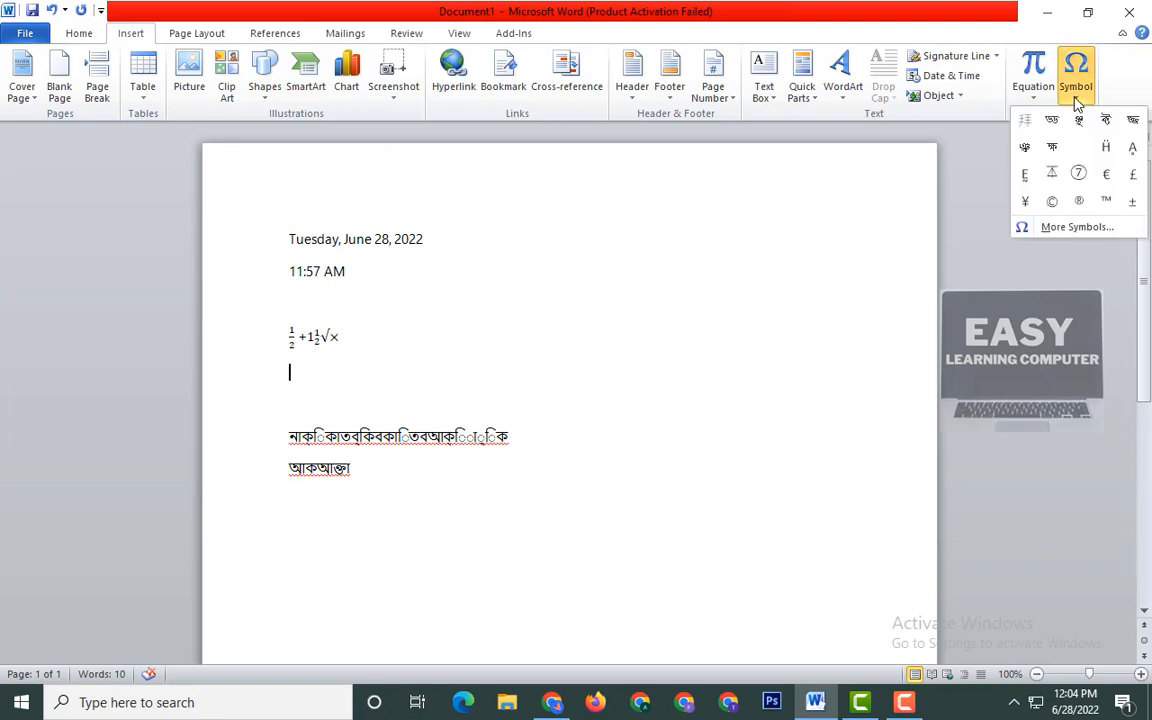
{"action": "left_click", "coordinate": [1075, 229]}
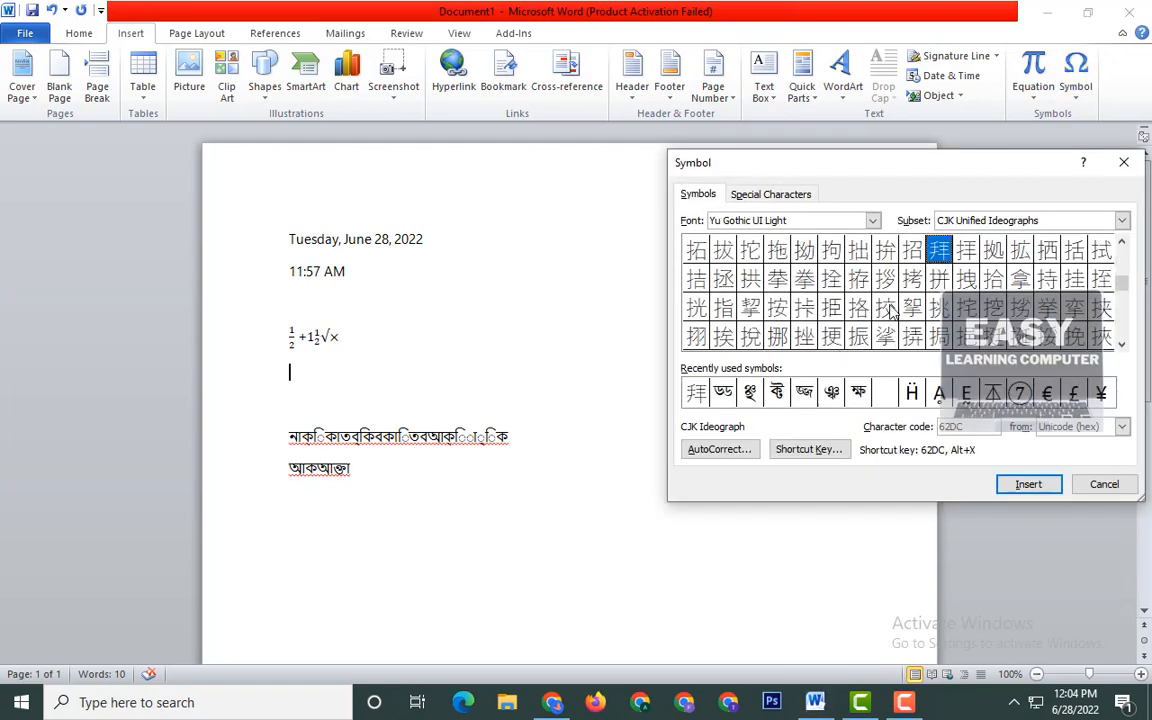
{"action": "left_click", "coordinate": [807, 285]}
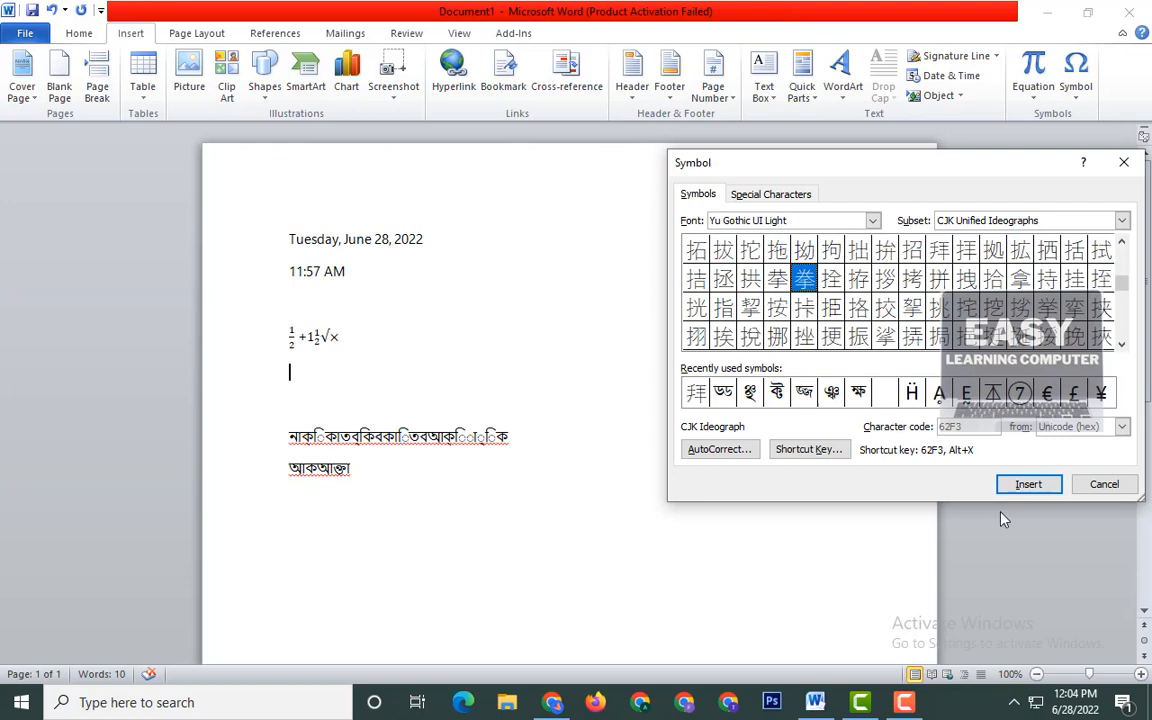
{"action": "left_click", "coordinate": [1029, 484]}
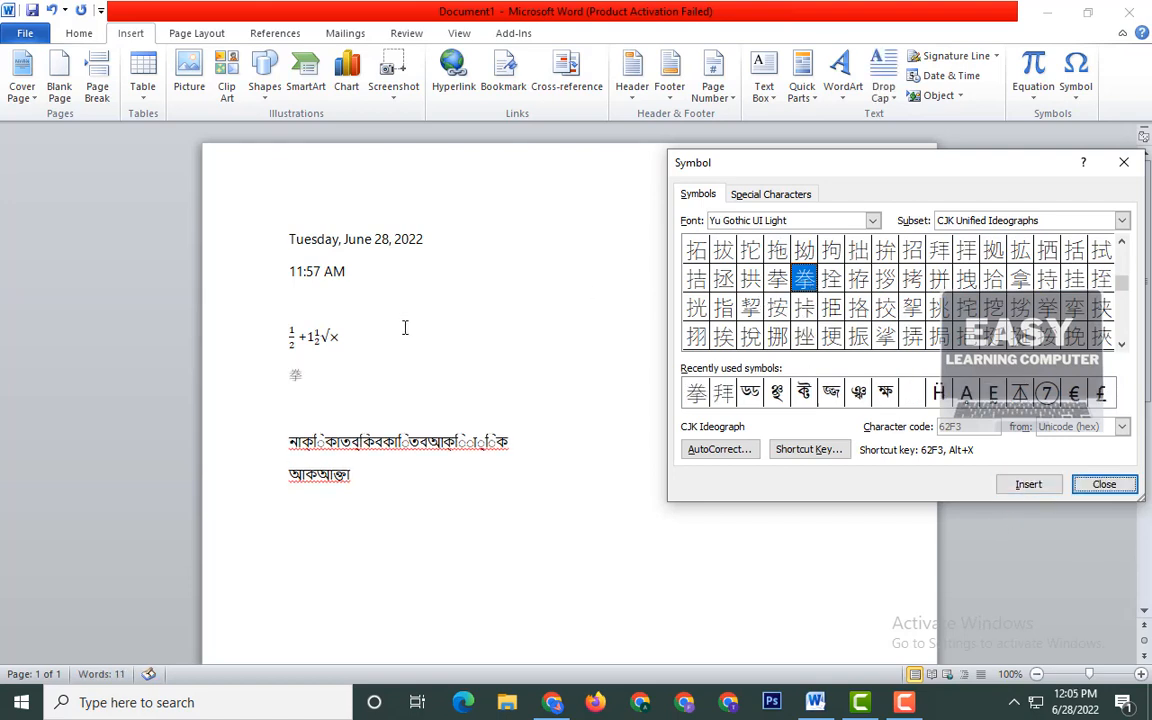
{"action": "left_click", "coordinate": [940, 308]}
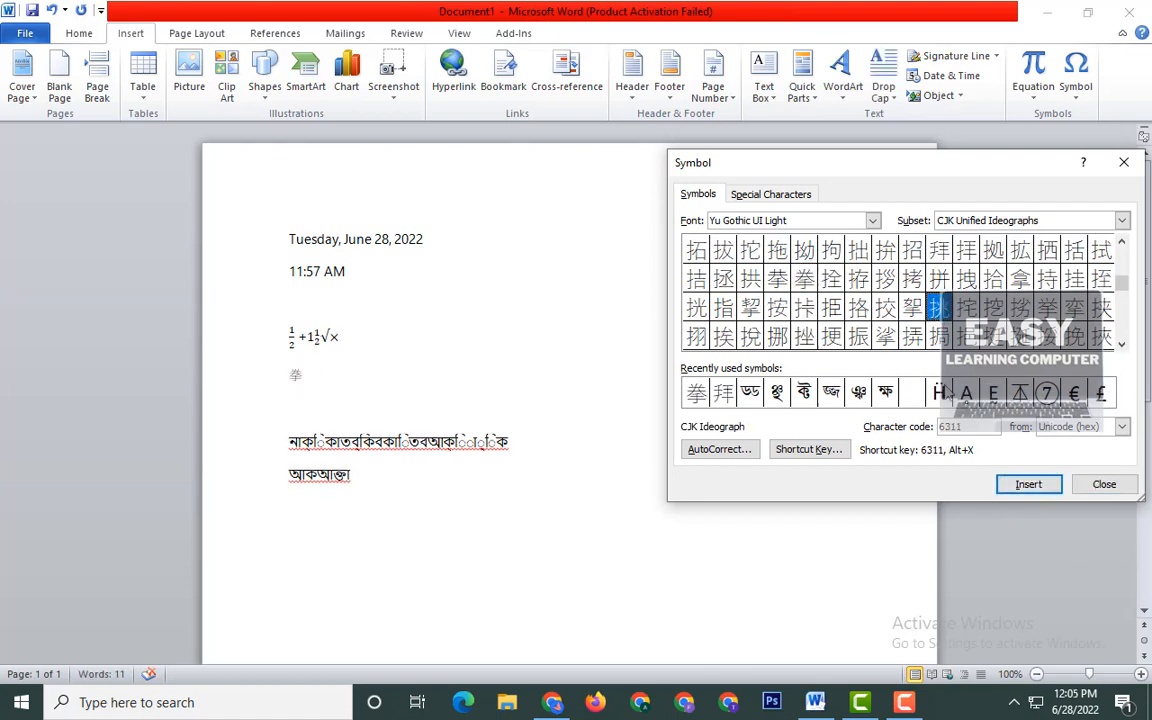
{"action": "left_click", "coordinate": [1012, 487]}
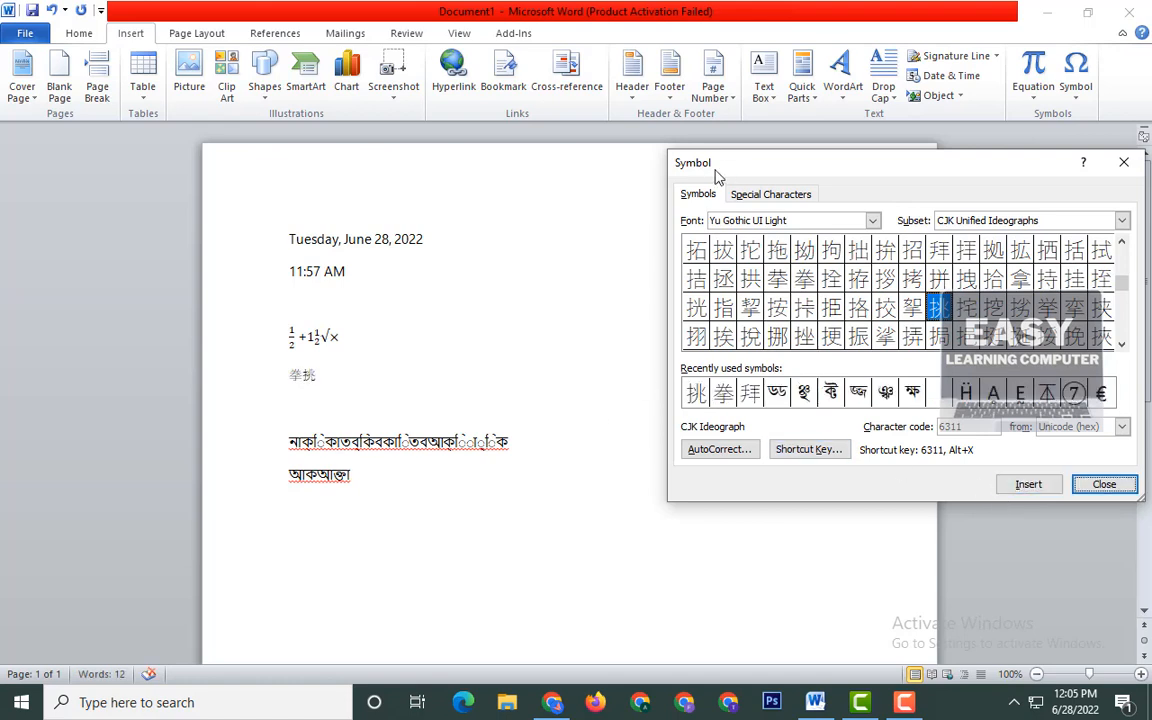
Step: Set the symbol font to SutonnyMJ and bring up its Latin-1 Supplement characters
{"action": "left_click", "coordinate": [799, 217]}
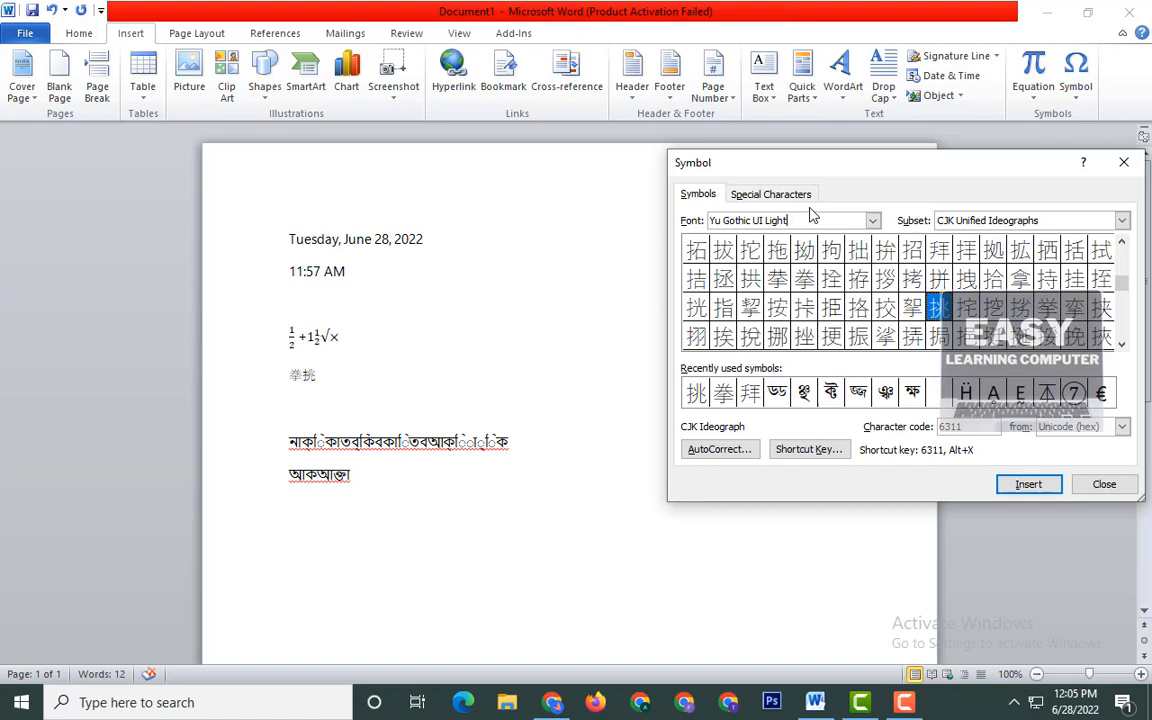
{"action": "key", "text": "ctrl+a"}
{"action": "key", "text": "BackSpace"}
{"action": "type", "text": "Sutonnymj"}
{"action": "key", "text": "Return"}
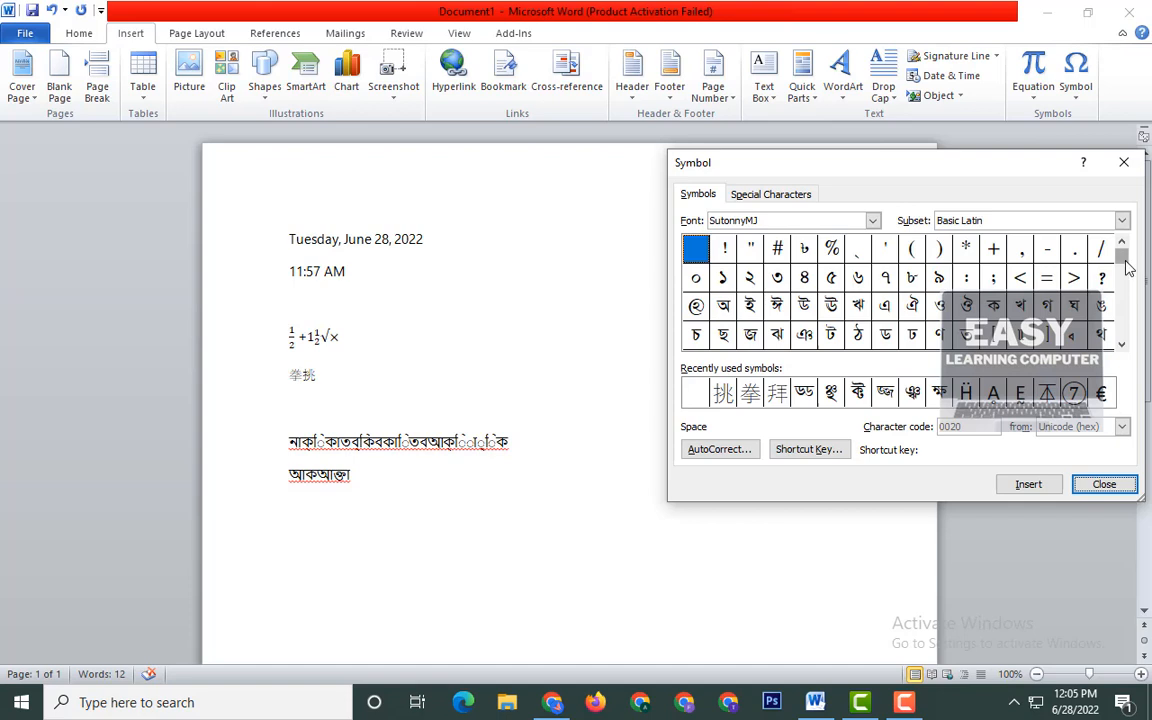
{"action": "left_click_drag", "start_coordinate": [1126, 262], "coordinate": [1128, 314]}
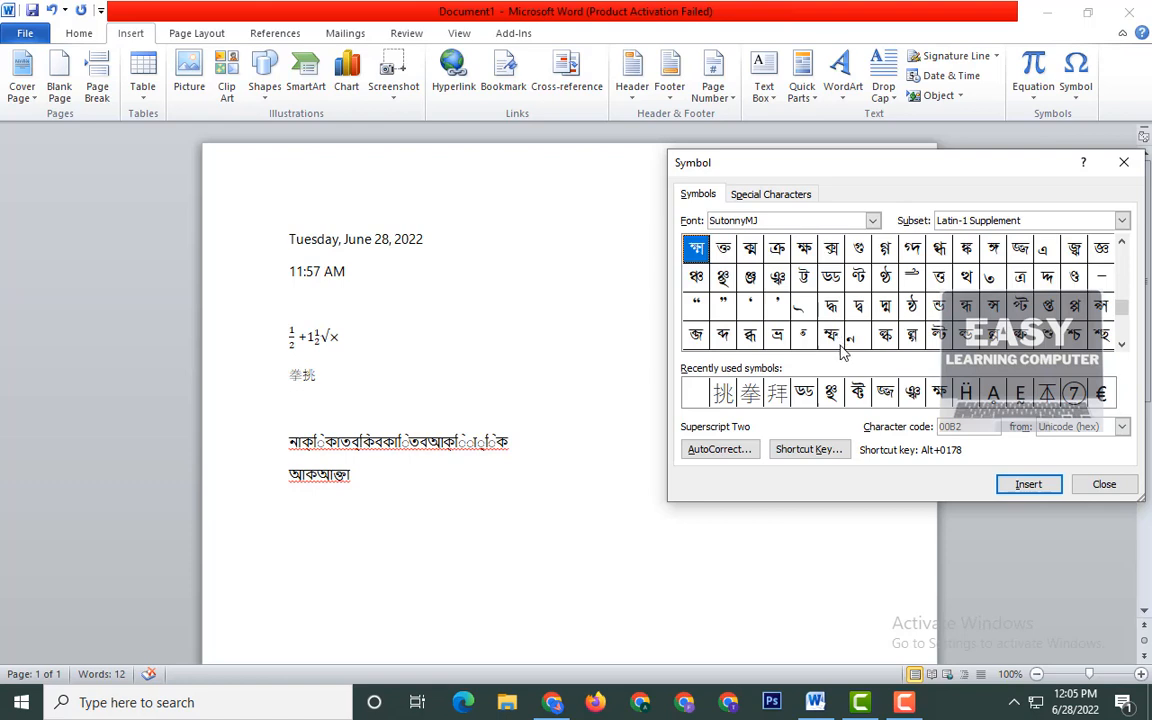
Step: Insert the SutonnyMJ conjuncts দ্ধ (00D7), ঞ্জ (00C4) and ঞ্ছ (00C3) after the CJK ideographs
{"action": "left_click", "coordinate": [831, 308]}
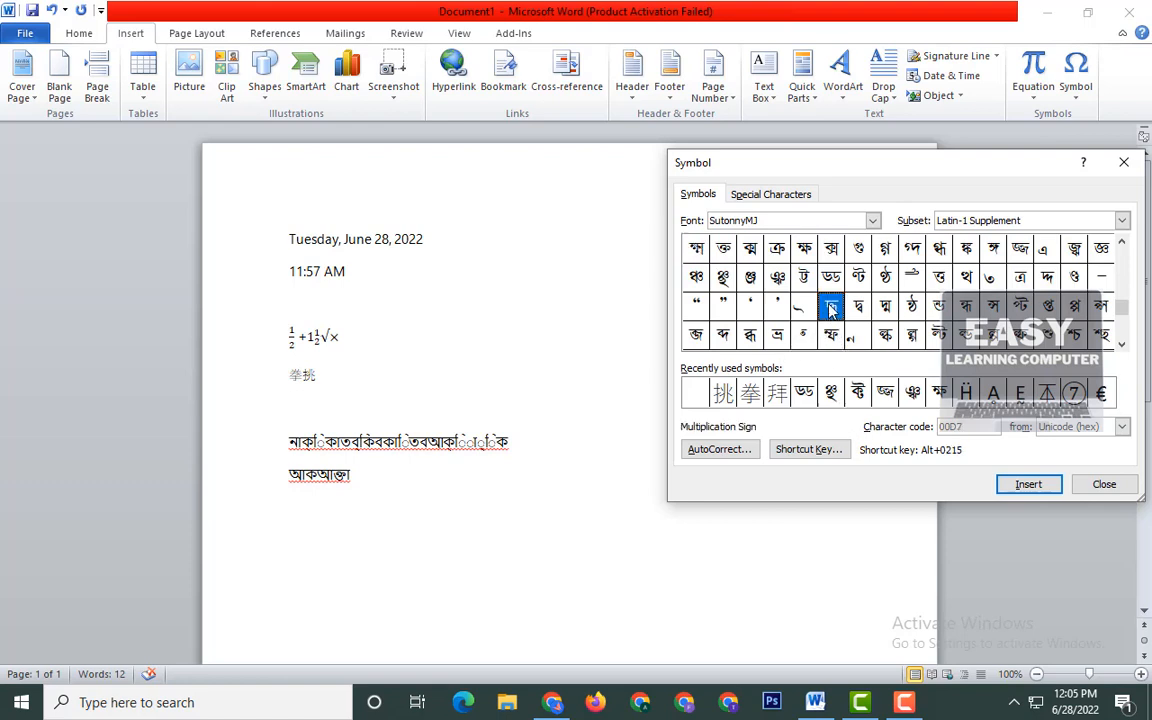
{"action": "left_click", "coordinate": [1040, 488]}
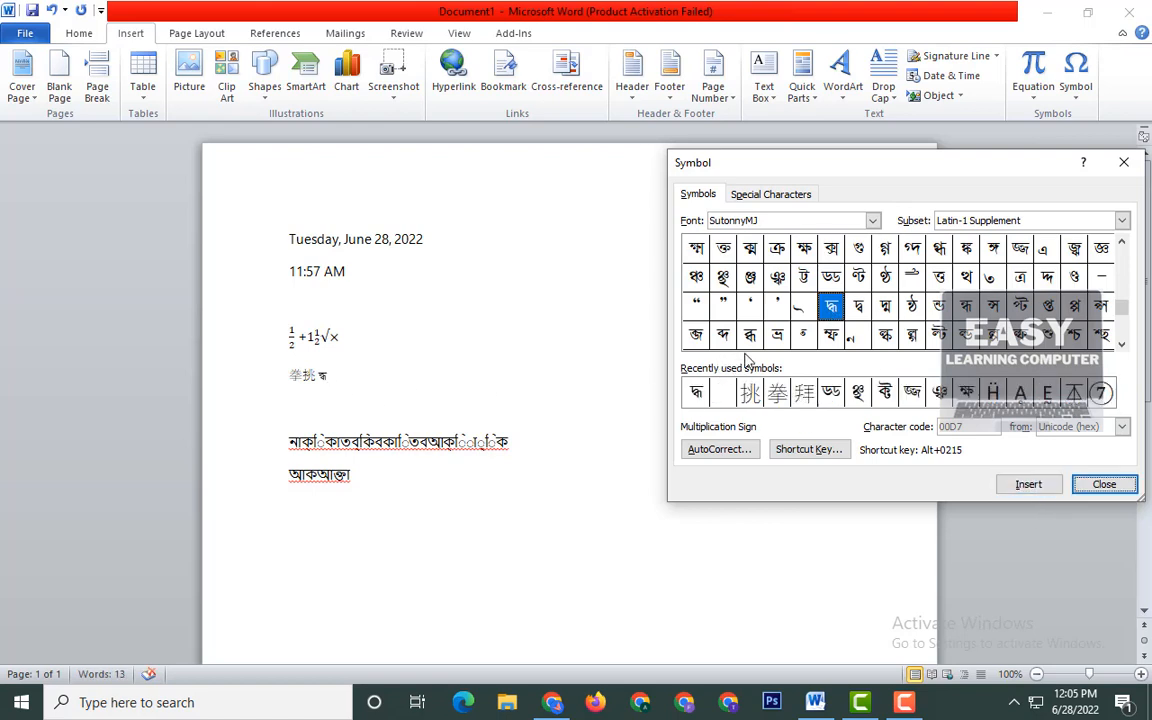
{"action": "left_click", "coordinate": [750, 277]}
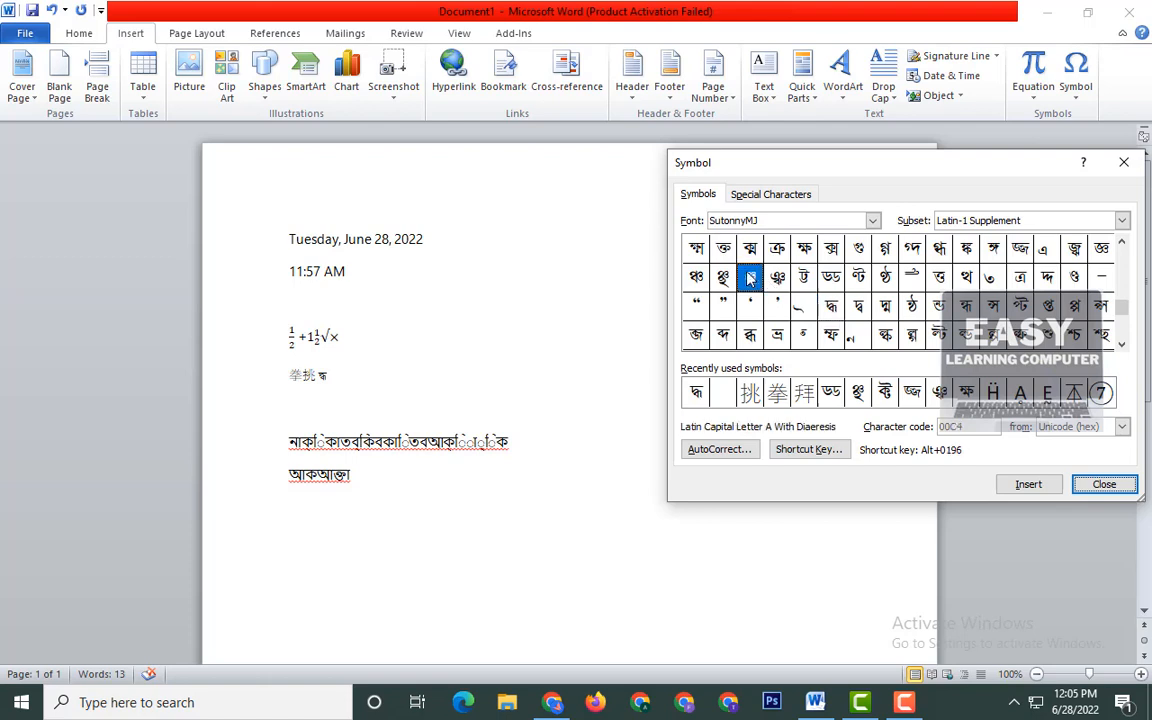
{"action": "left_click", "coordinate": [1035, 488]}
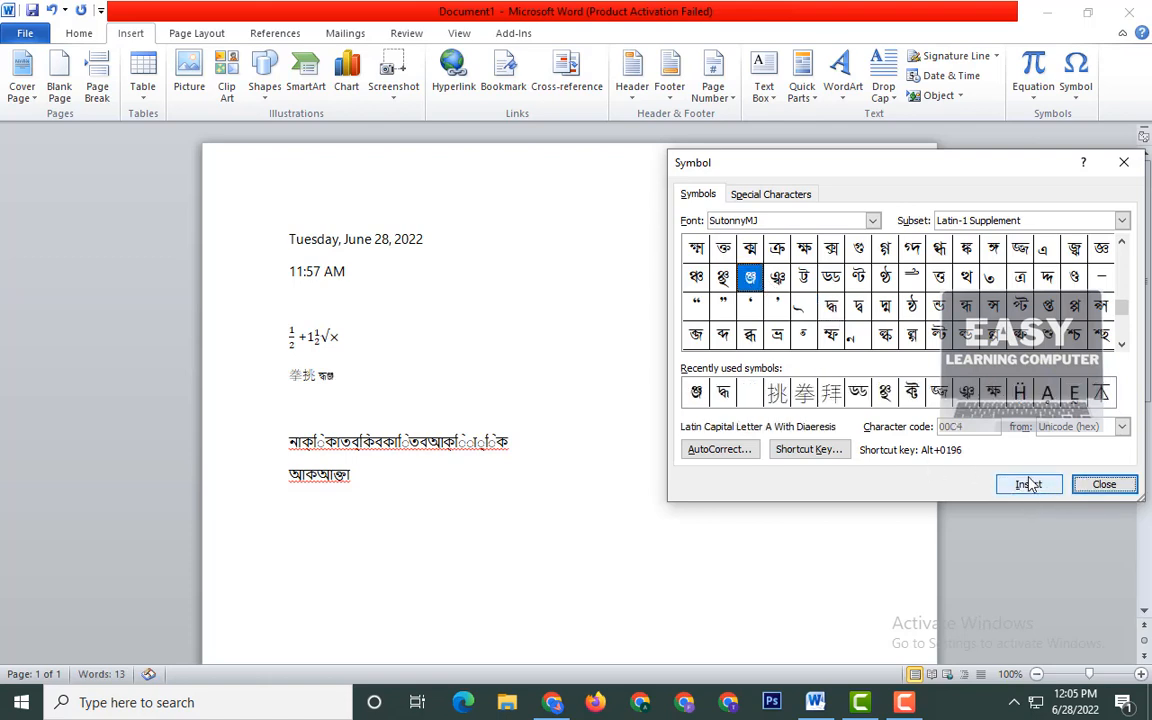
{"action": "left_click", "coordinate": [723, 277]}
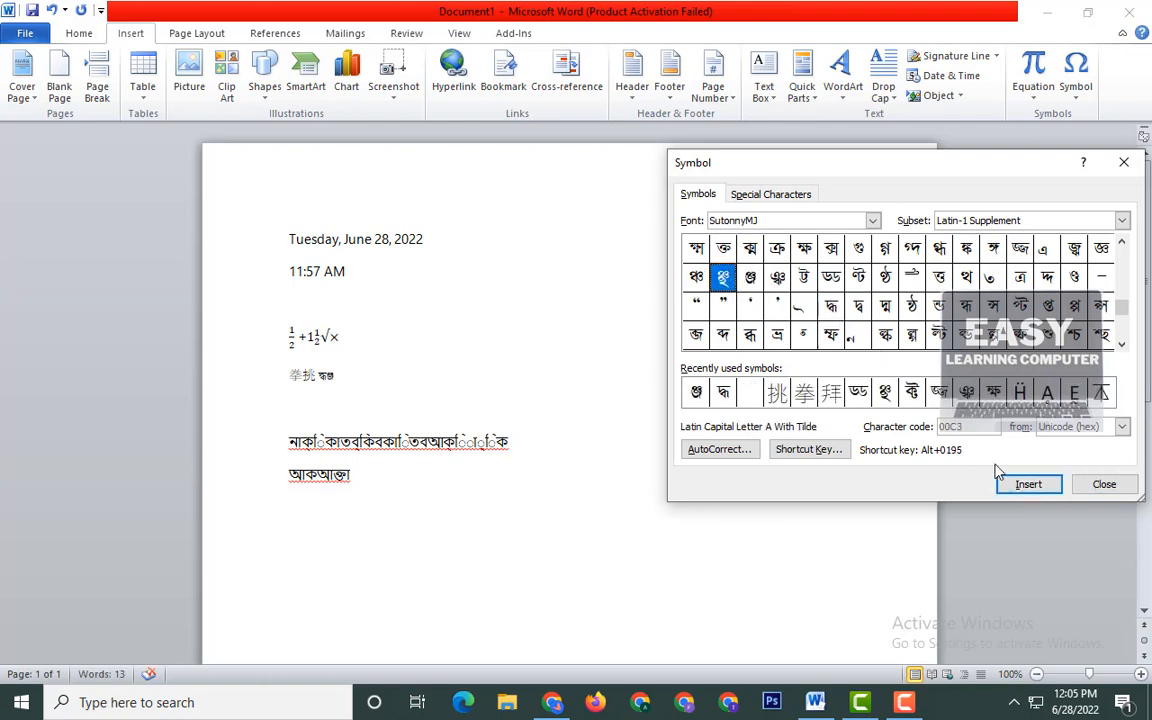
{"action": "left_click", "coordinate": [1030, 488]}
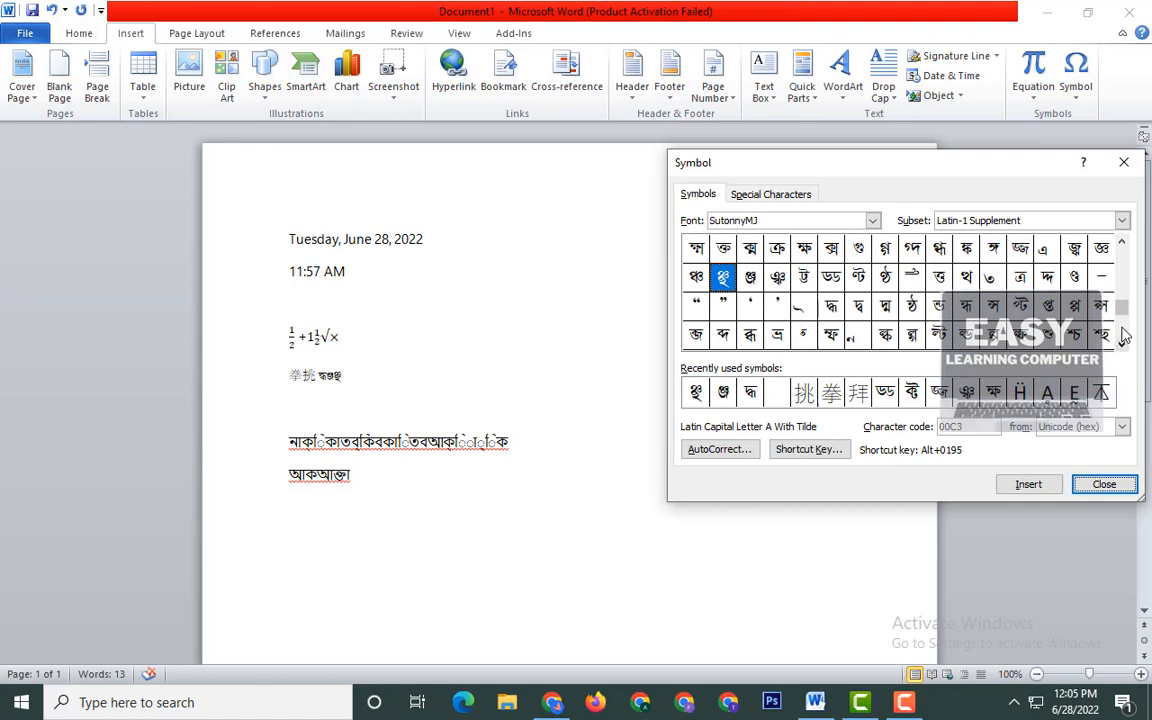
Step: Return to the Basic Latin characters and try Yu Gothic Medium and Yu Gothic Light as the symbol font
{"action": "left_click_drag", "start_coordinate": [1120, 310], "coordinate": [1122, 258]}
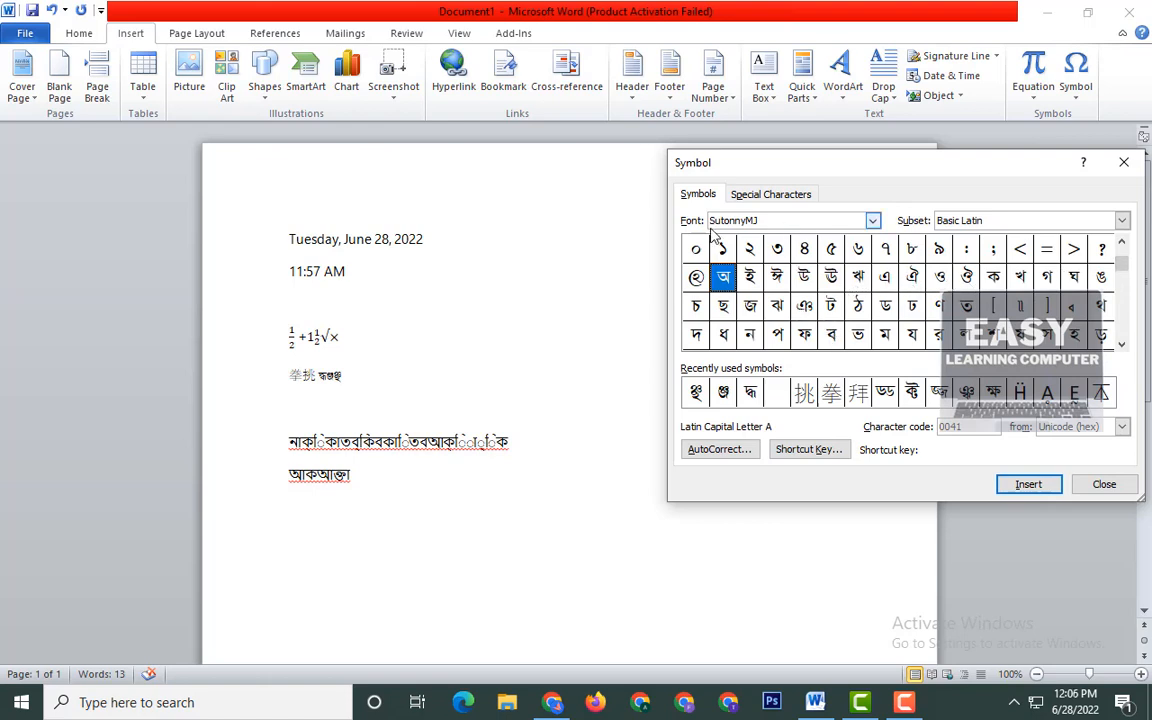
{"action": "left_click", "coordinate": [873, 220]}
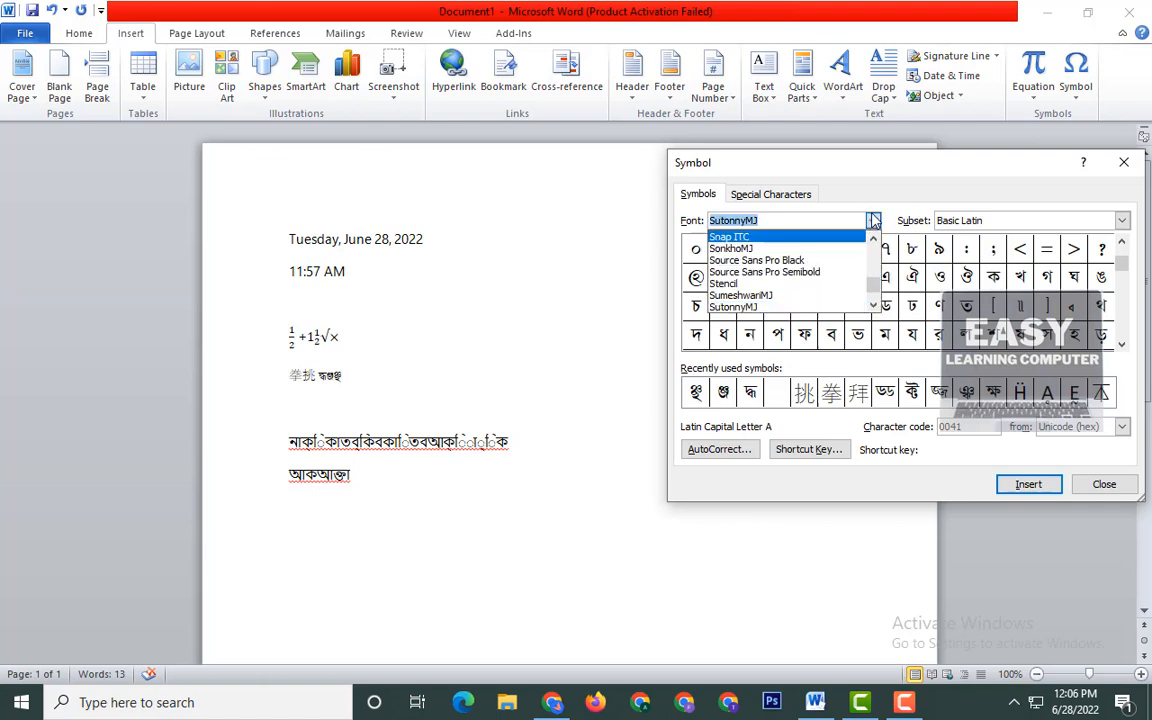
{"action": "scroll", "coordinate": [787, 283], "scroll_direction": "down", "scroll_amount": 5}
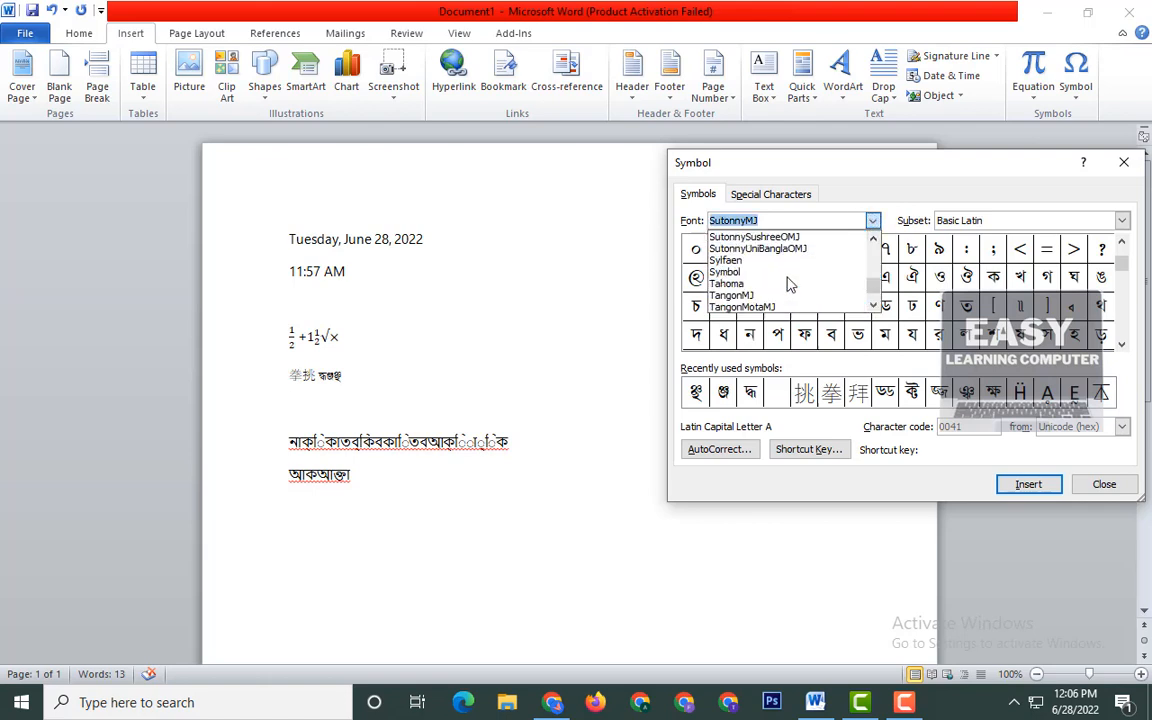
{"action": "scroll", "coordinate": [787, 283], "scroll_direction": "down", "scroll_amount": 5}
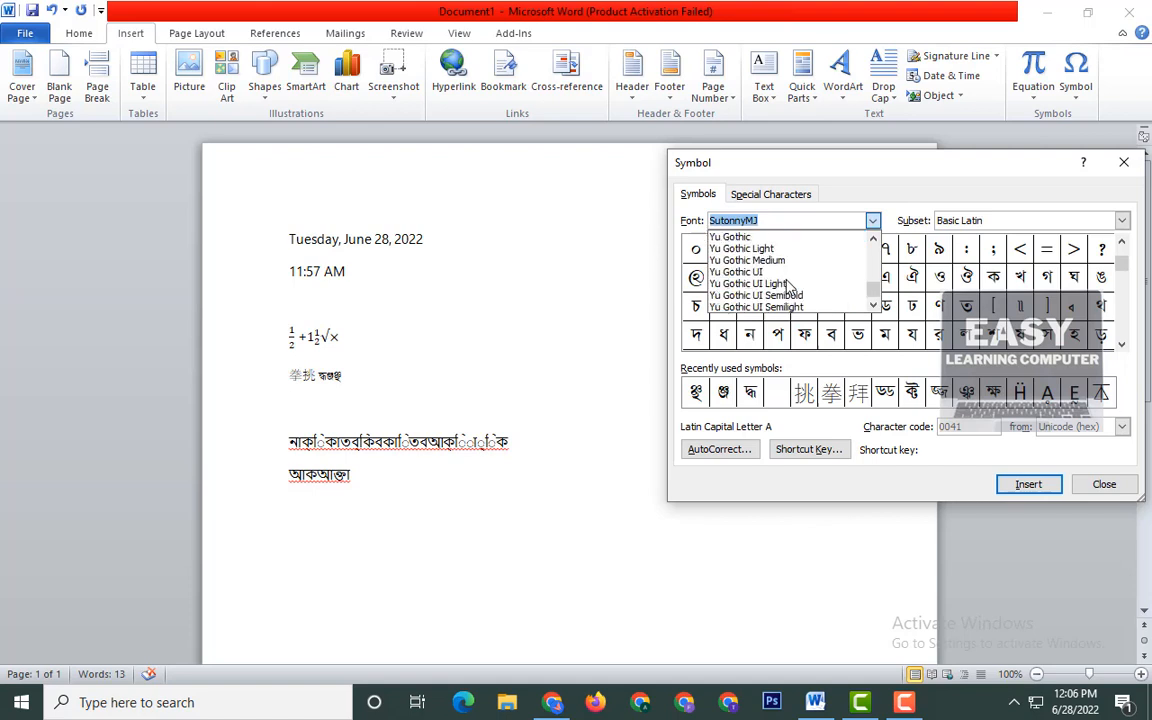
{"action": "scroll", "coordinate": [781, 305], "scroll_direction": "up", "scroll_amount": 3}
{"action": "scroll", "coordinate": [781, 300], "scroll_direction": "down", "scroll_amount": 3}
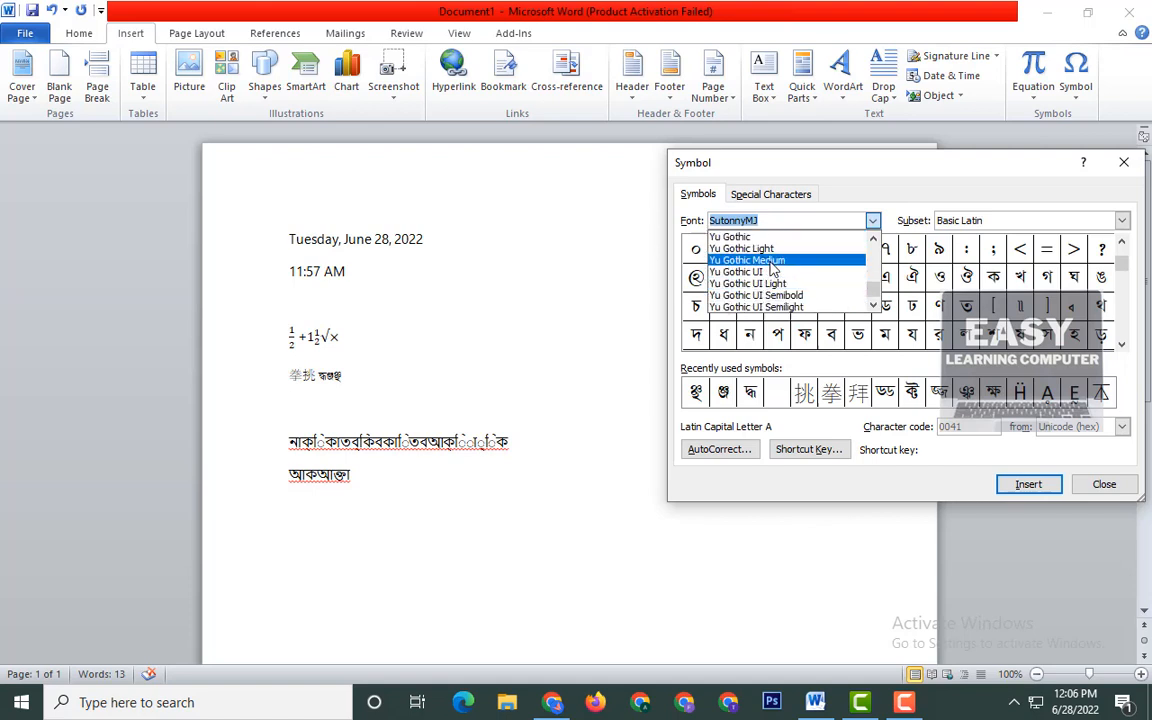
{"action": "left_click", "coordinate": [765, 260]}
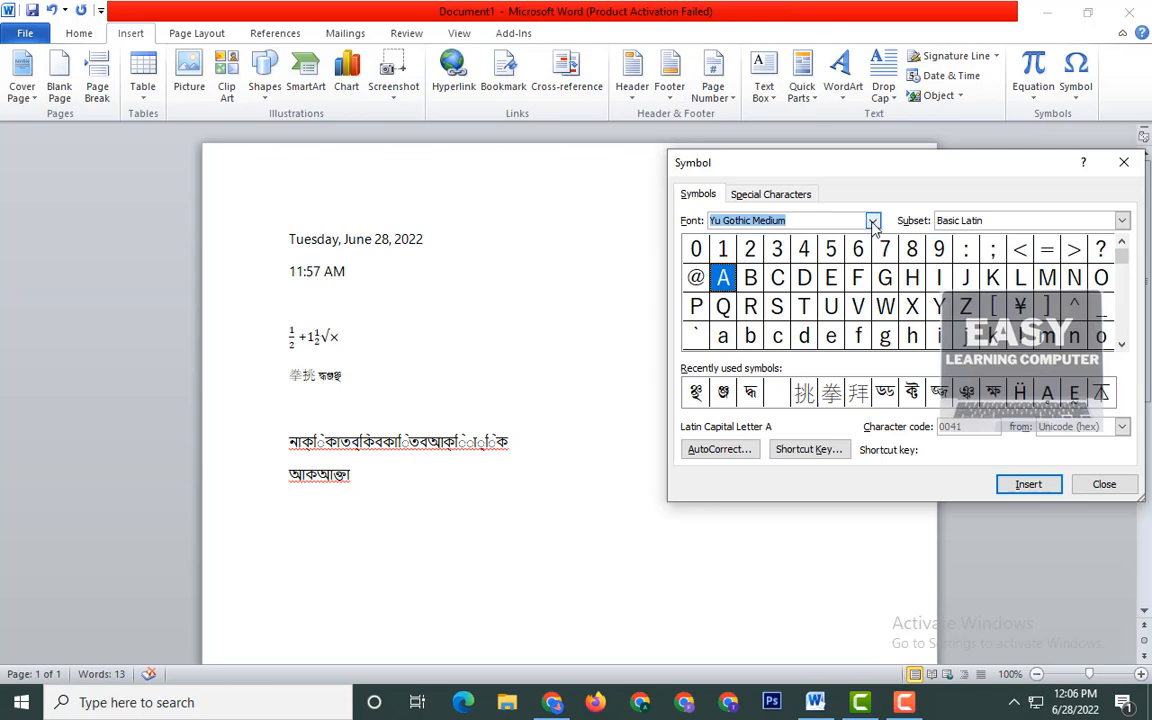
{"action": "left_click", "coordinate": [784, 220]}
{"action": "left_click", "coordinate": [750, 248]}
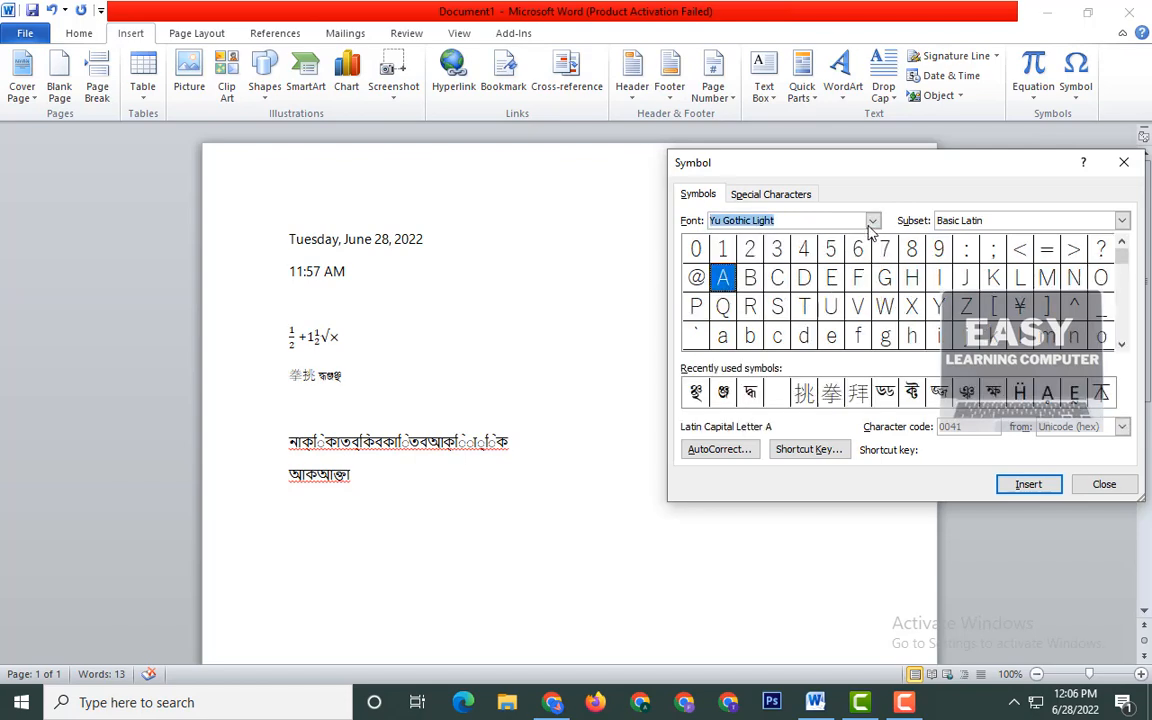
Step: Insert the Wingdings telephone (40), open folder (49) and envelope (42) symbols after the Bengali conjuncts
{"action": "left_click", "coordinate": [785, 220]}
{"action": "scroll", "coordinate": [800, 278], "scroll_direction": "up", "scroll_amount": 2}
{"action": "left_click", "coordinate": [795, 272]}
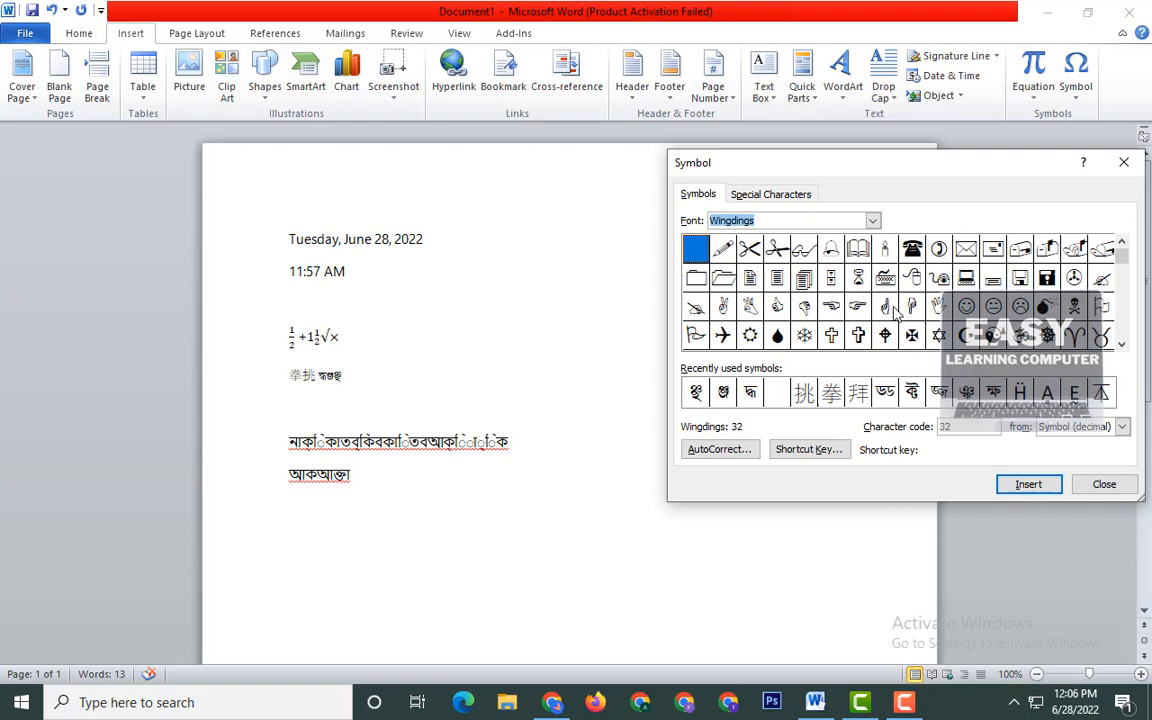
{"action": "left_click", "coordinate": [912, 248]}
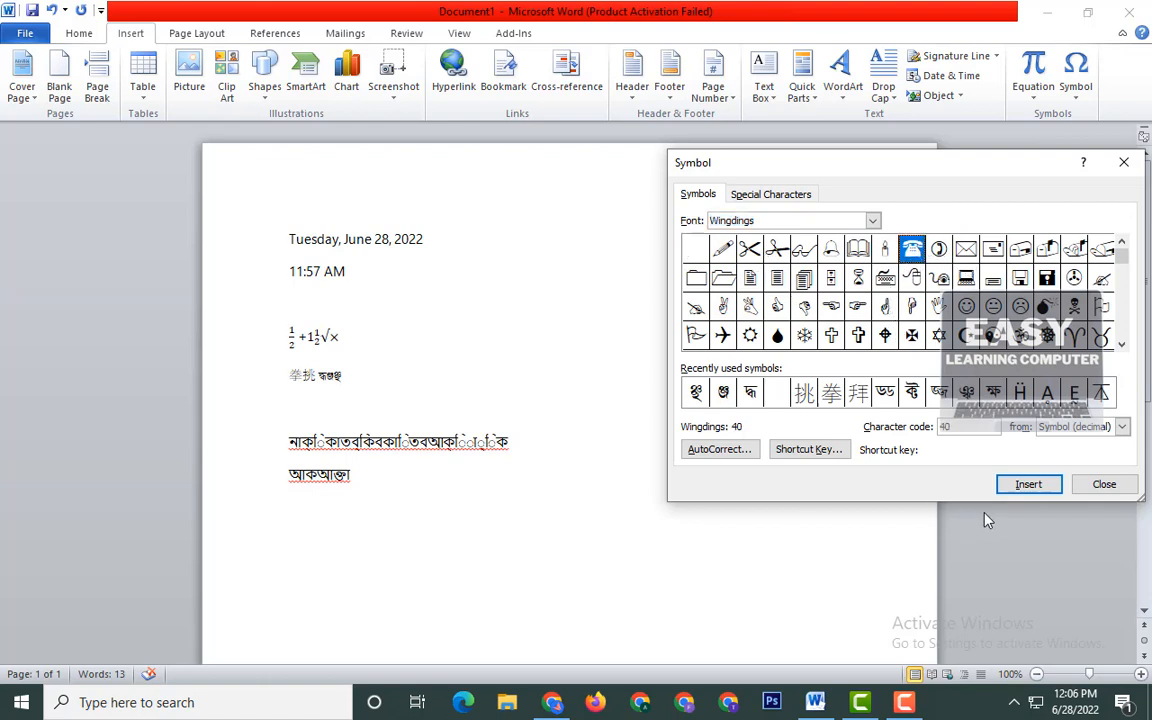
{"action": "left_click", "coordinate": [1040, 486]}
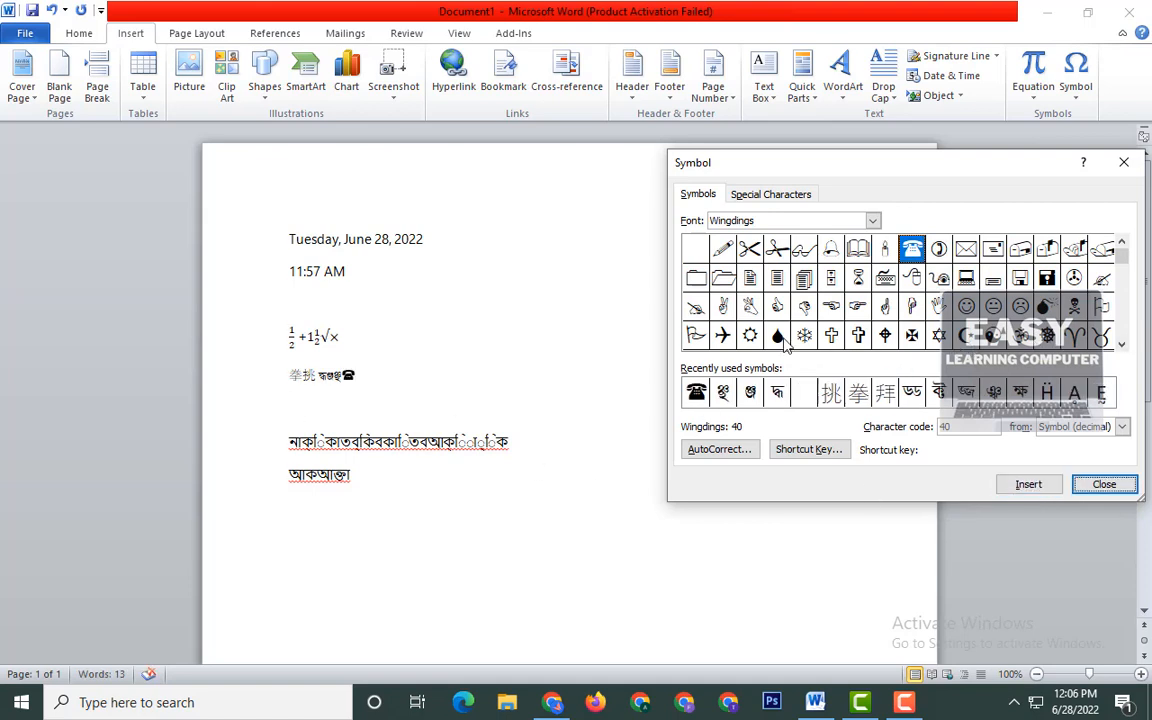
{"action": "left_click", "coordinate": [724, 282]}
{"action": "left_click", "coordinate": [1030, 486]}
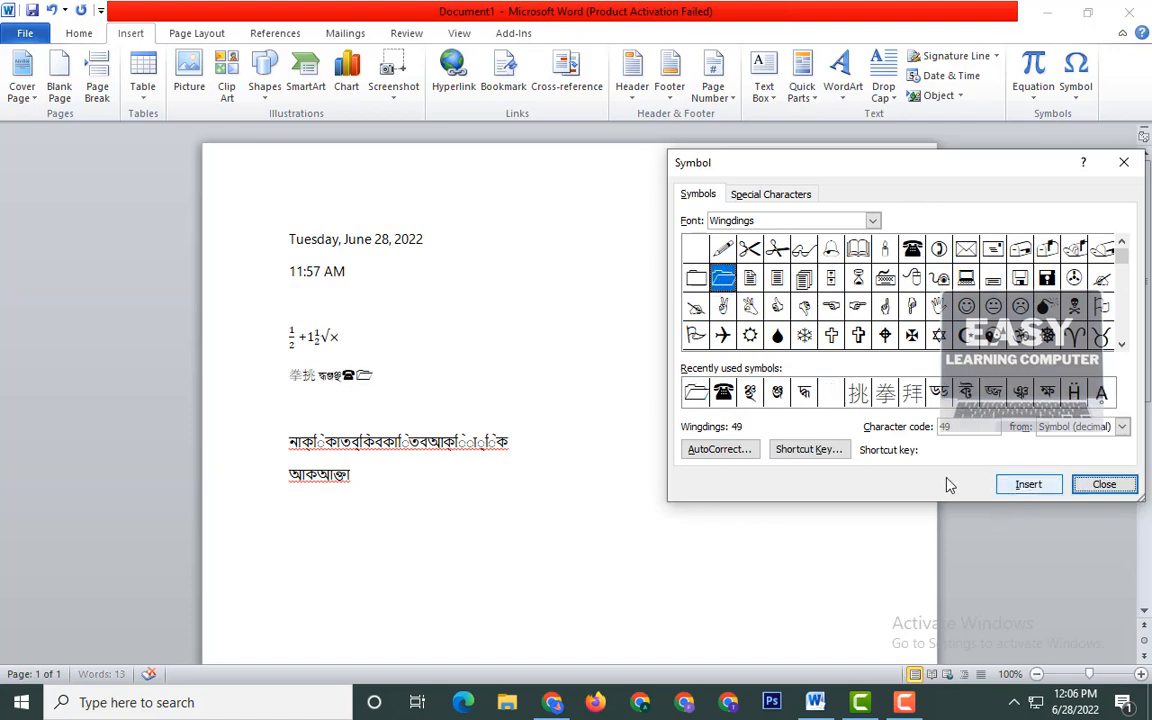
{"action": "left_click", "coordinate": [966, 249]}
{"action": "left_click", "coordinate": [1030, 486]}
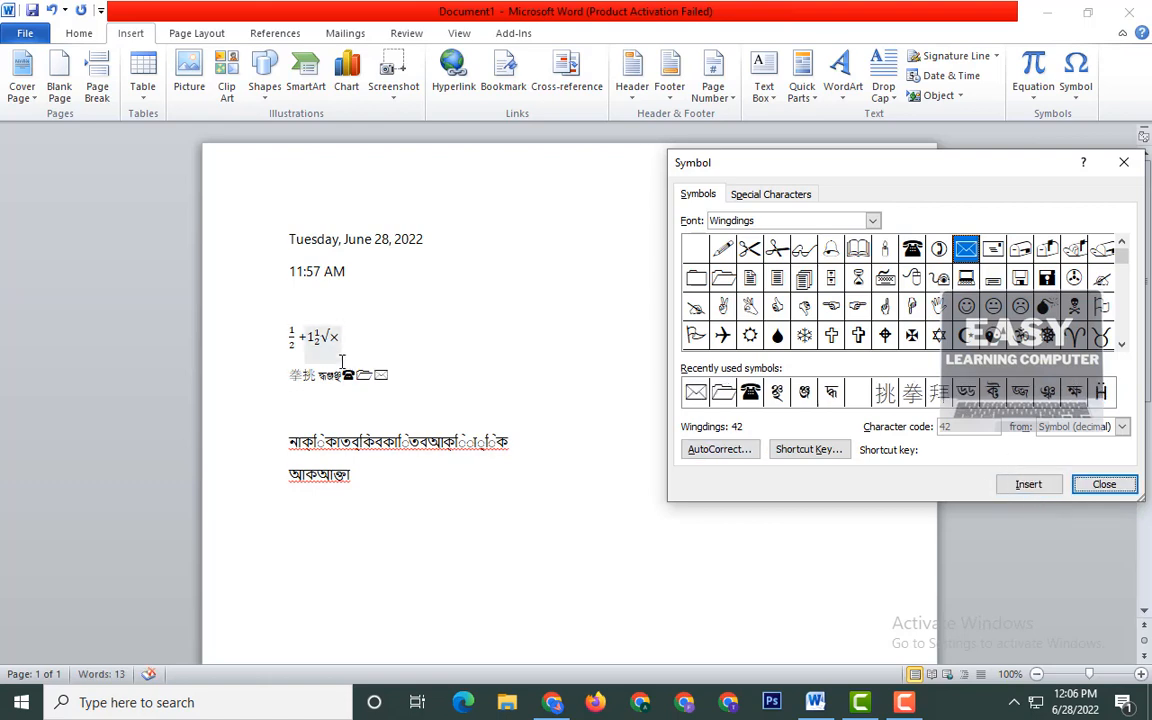
Step: Enlarge the telephone, folder and envelope symbols in the document to 48 pt
{"action": "left_click", "coordinate": [371, 373]}
{"action": "left_click_drag", "start_coordinate": [341, 376], "coordinate": [397, 381]}
{"action": "left_click", "coordinate": [79, 33]}
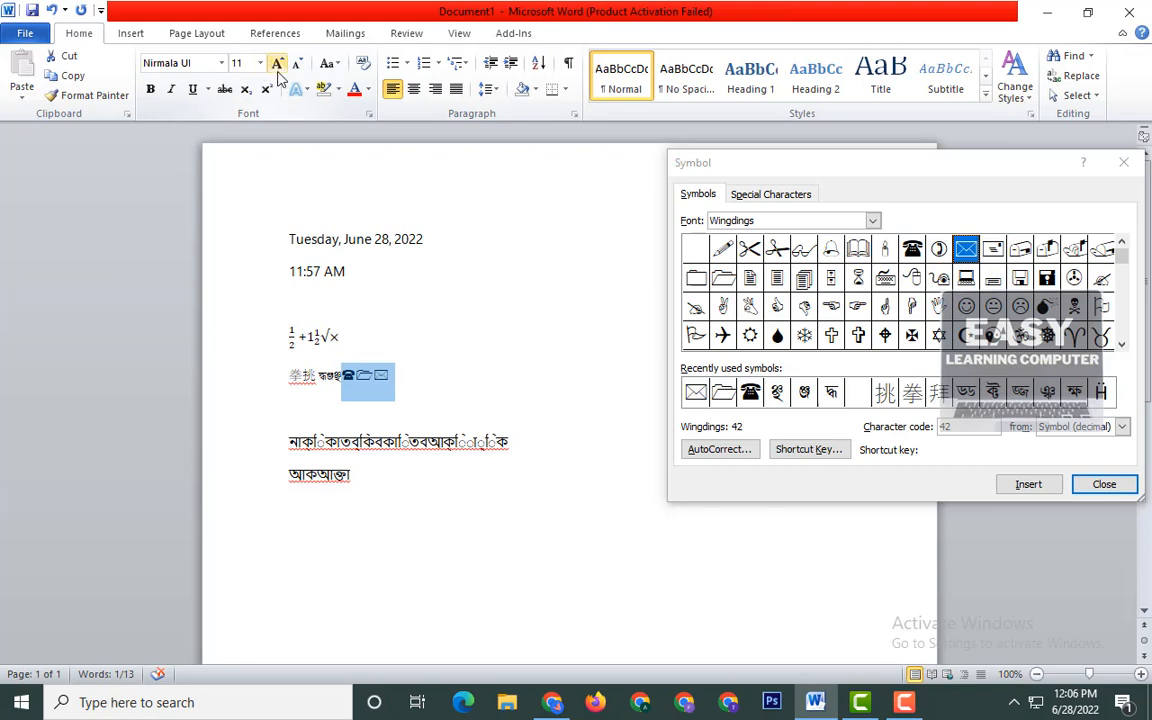
{"action": "left_click", "coordinate": [277, 63]}
{"action": "left_click", "coordinate": [277, 63]}
{"action": "left_click", "coordinate": [277, 63]}
{"action": "left_click", "coordinate": [277, 63]}
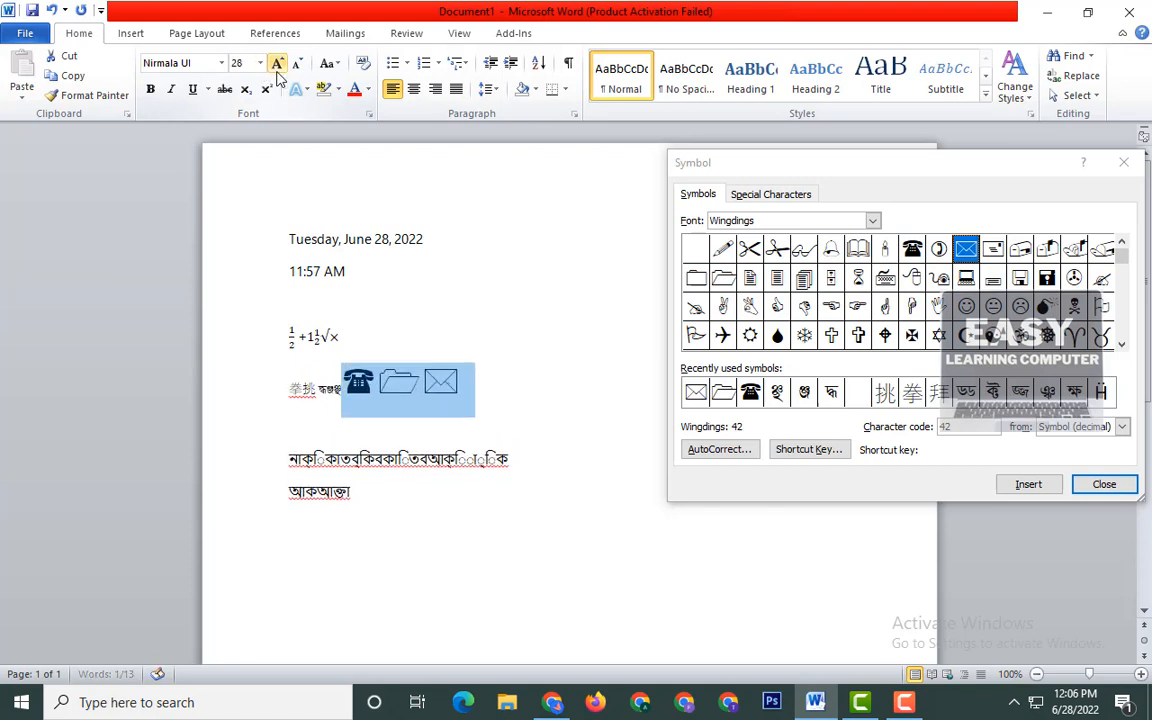
{"action": "left_click", "coordinate": [277, 63]}
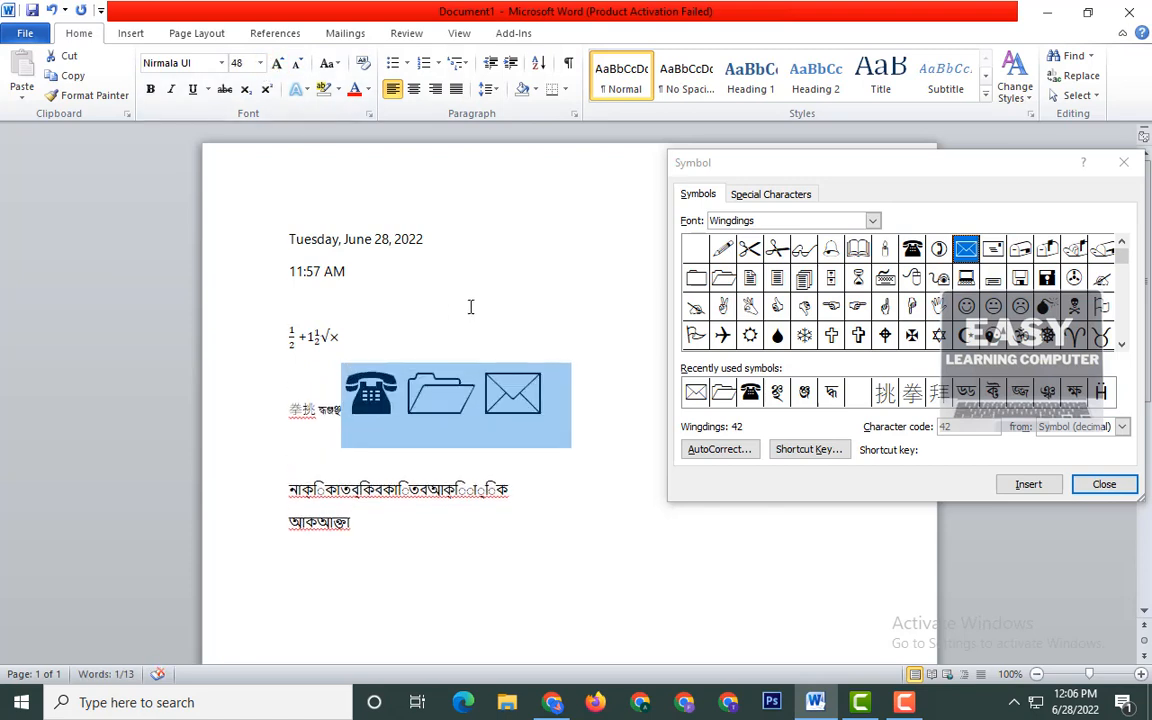